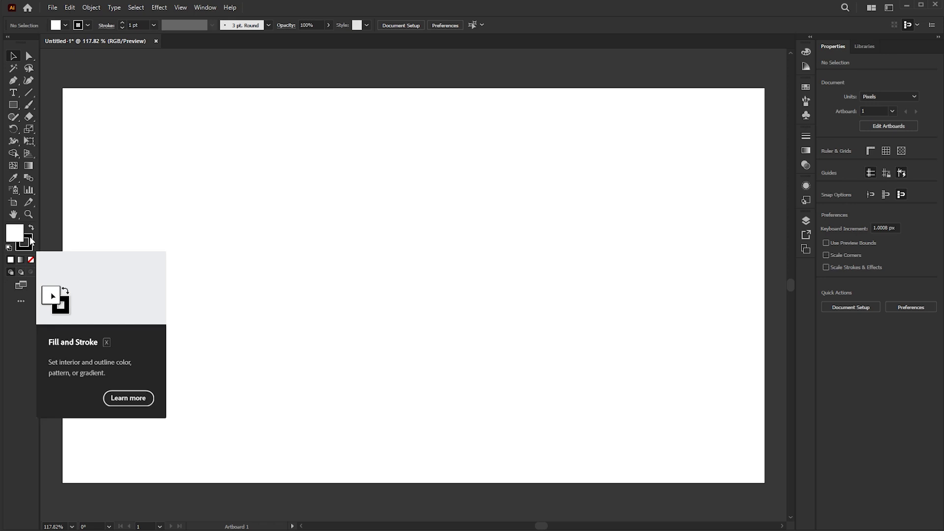
Step: Swap the default fill and stroke colours and restore the white fill with black stroke
left_click(29, 239)
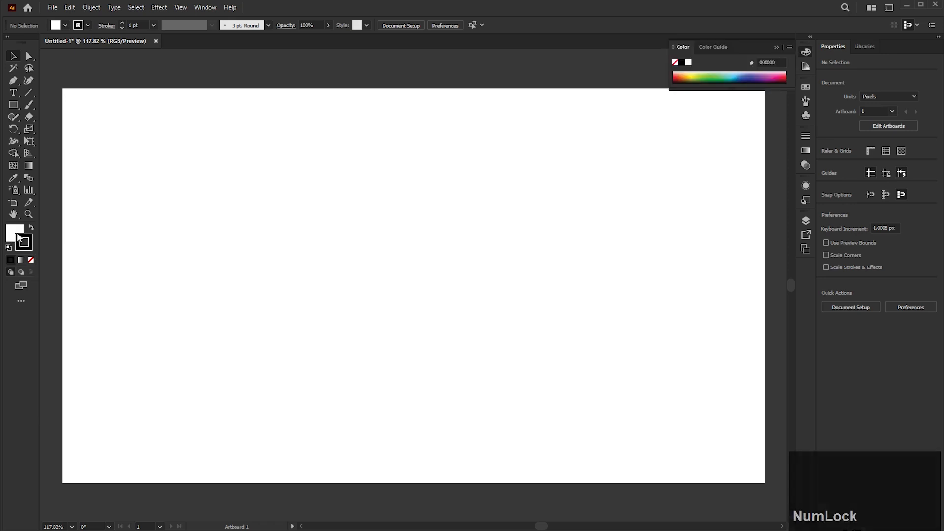
left_click(14, 231)
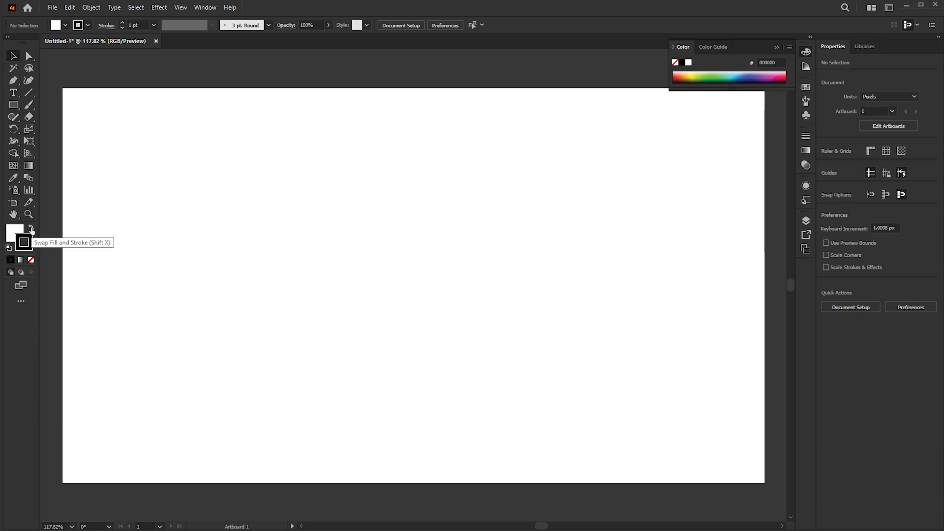
left_click(31, 230)
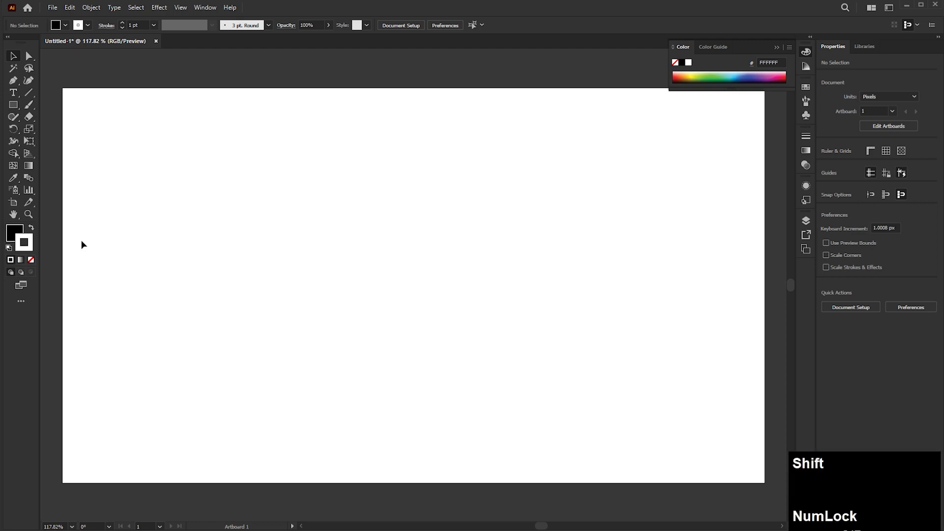
key("shift+x")
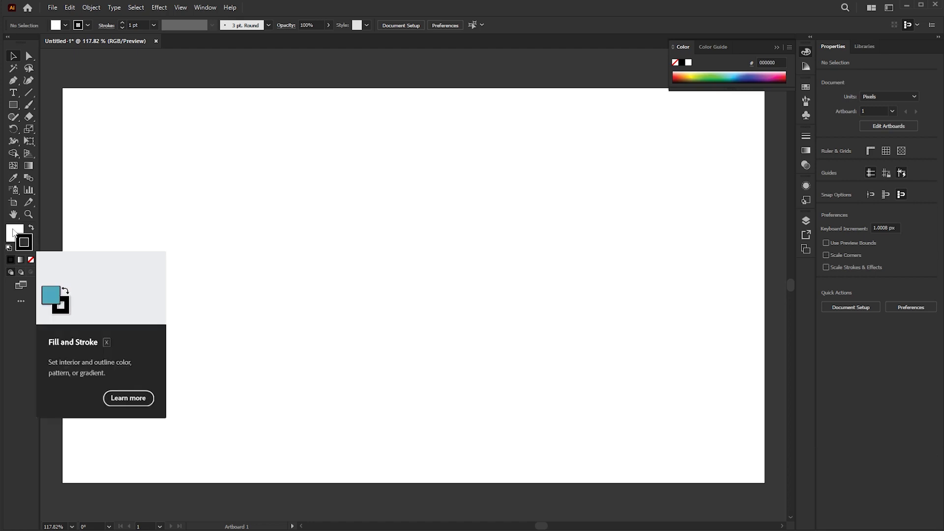
Step: Draw a square about 506 px wide with white fill and a 1 pt black stroke near the artboard's middle, and leave it selected
left_click(13, 105)
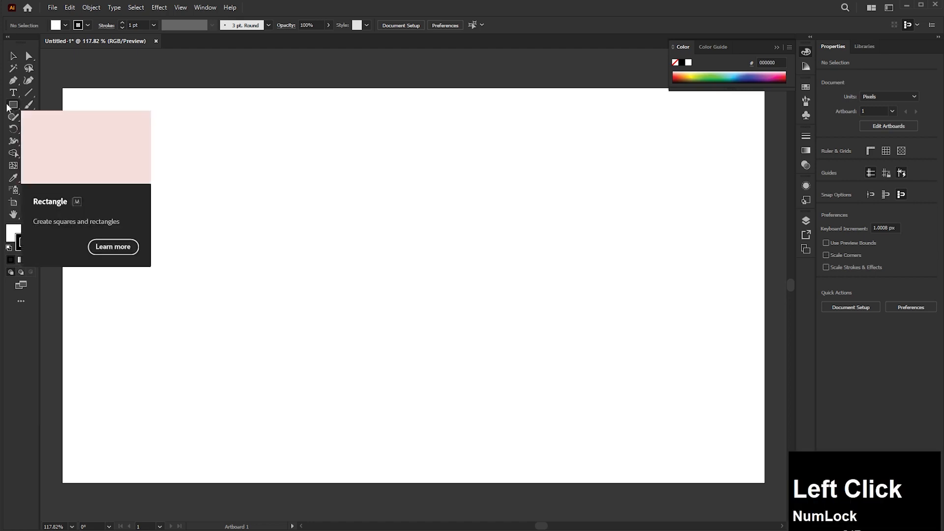
left_click_drag(381, 210, 473, 303)
left_click(13, 56)
left_click_drag(402, 194, 495, 244)
scroll(523, 260, "up", 3)
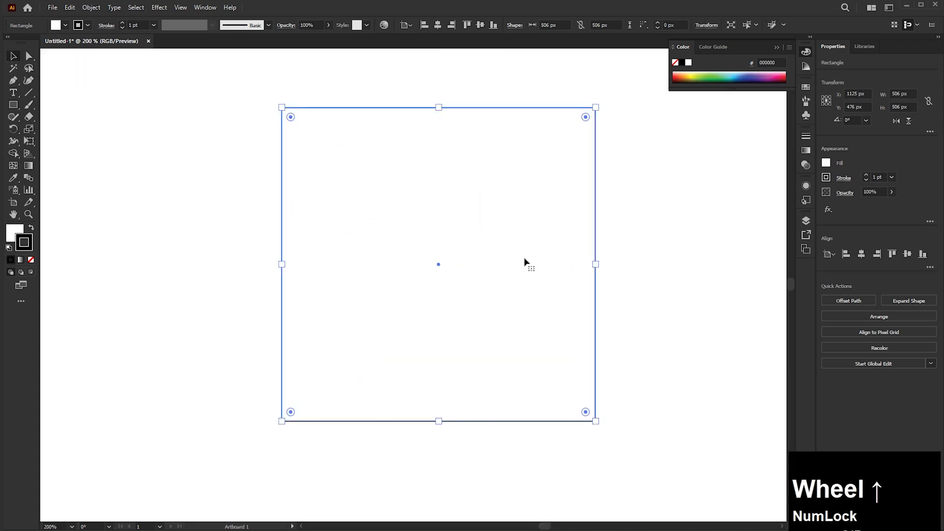
left_click(773, 48)
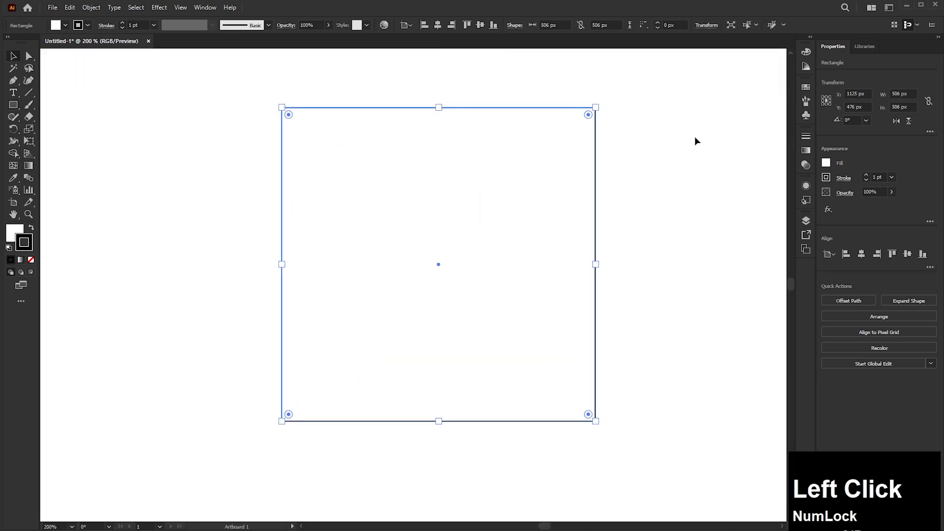
left_click(664, 216)
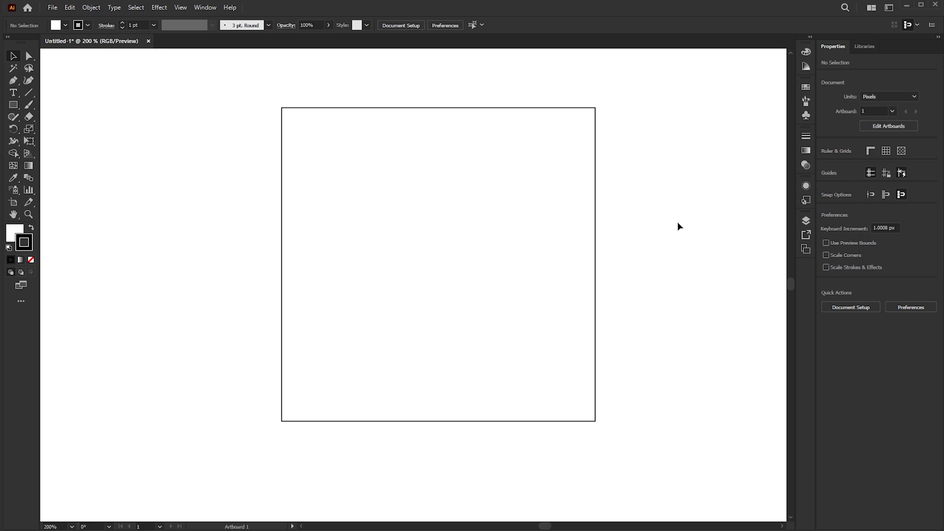
left_click_drag(655, 192, 536, 278)
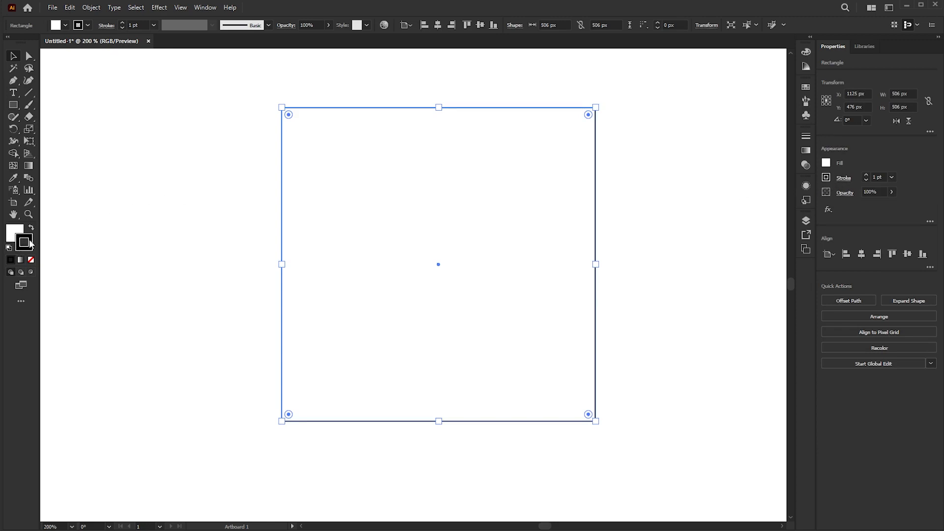
Step: Try several thicker and thinner stroke weights on the square, finishing at 19 pt
left_click(880, 177)
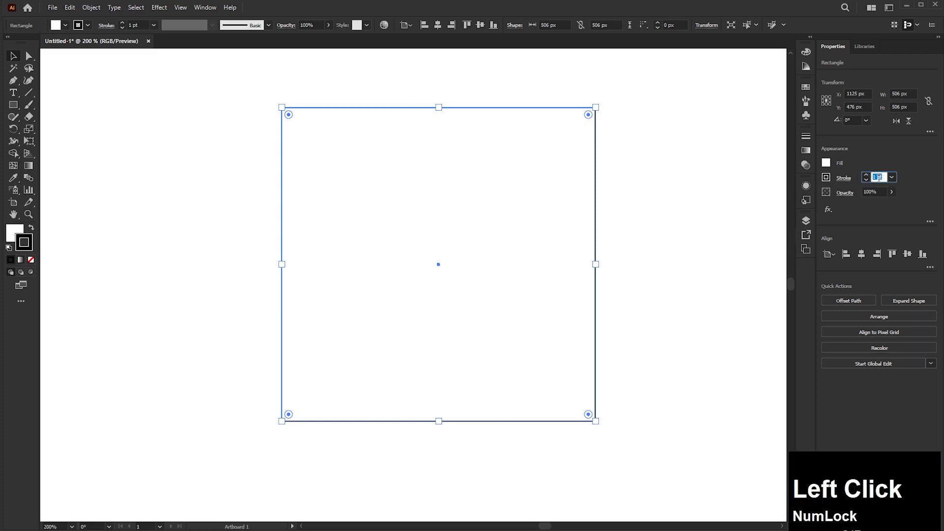
scroll(879, 178, "up", 14)
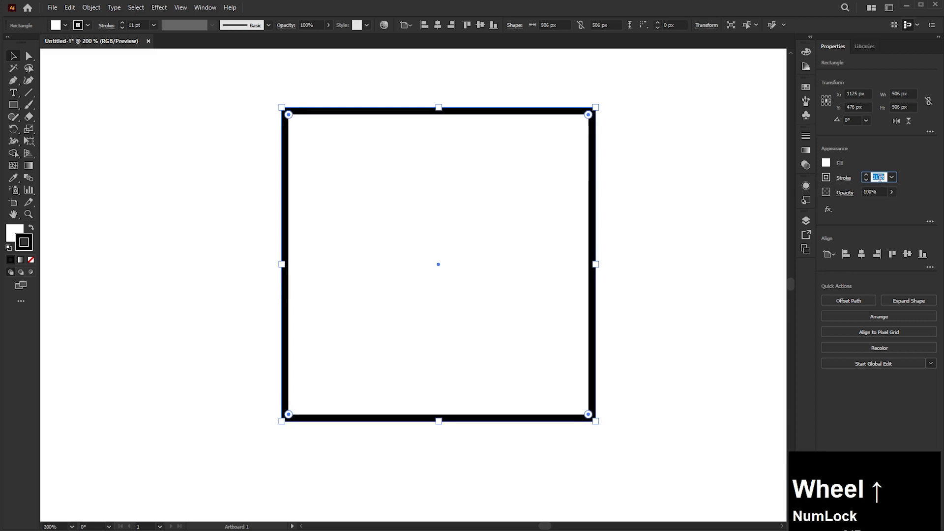
scroll(879, 178, "up", 9)
scroll(880, 178, "down", 16)
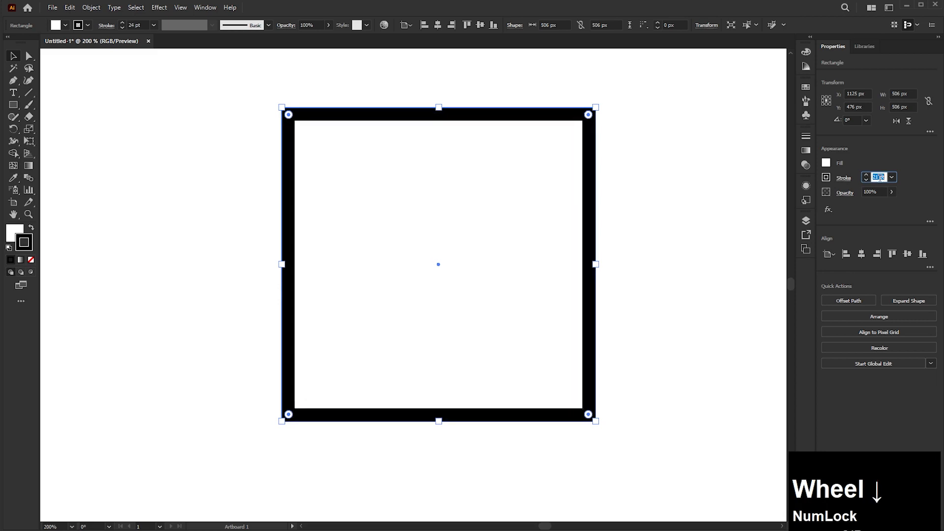
scroll(880, 178, "down", 8)
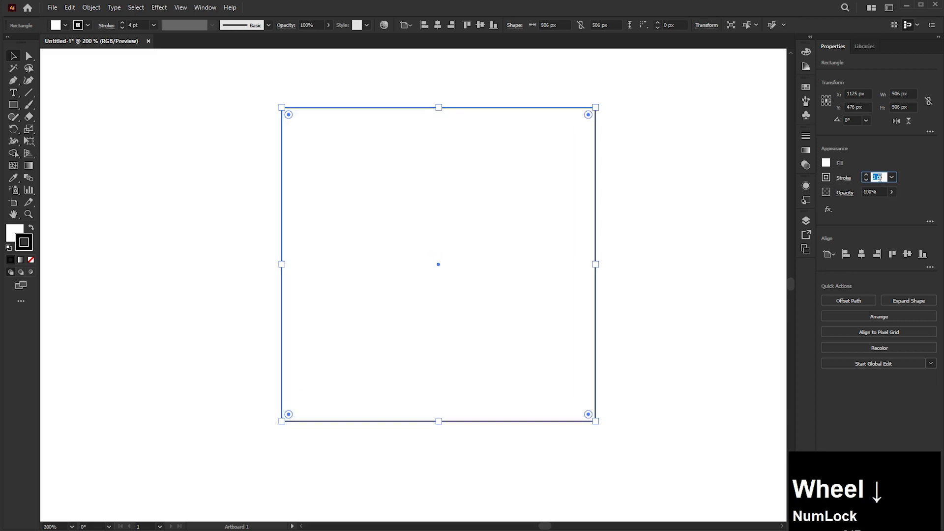
scroll(879, 178, "up", 19)
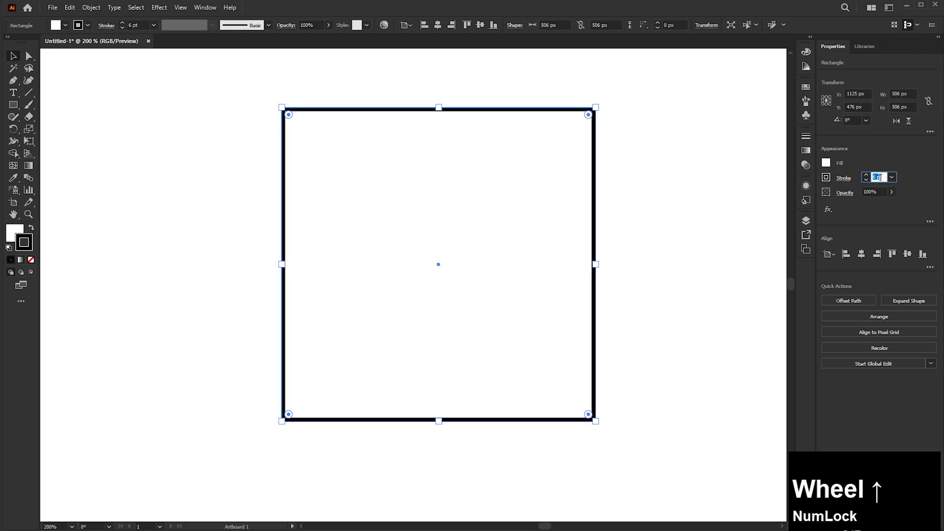
Step: Apply the preset 80 pt stroke weight to the square, raise it to 84 pt and lower it to 74 pt
left_click(892, 178)
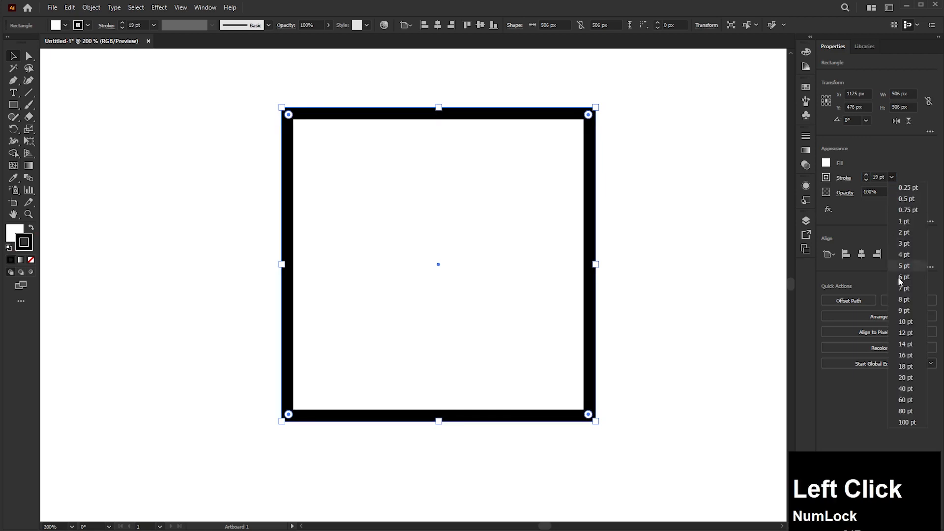
left_click(907, 412)
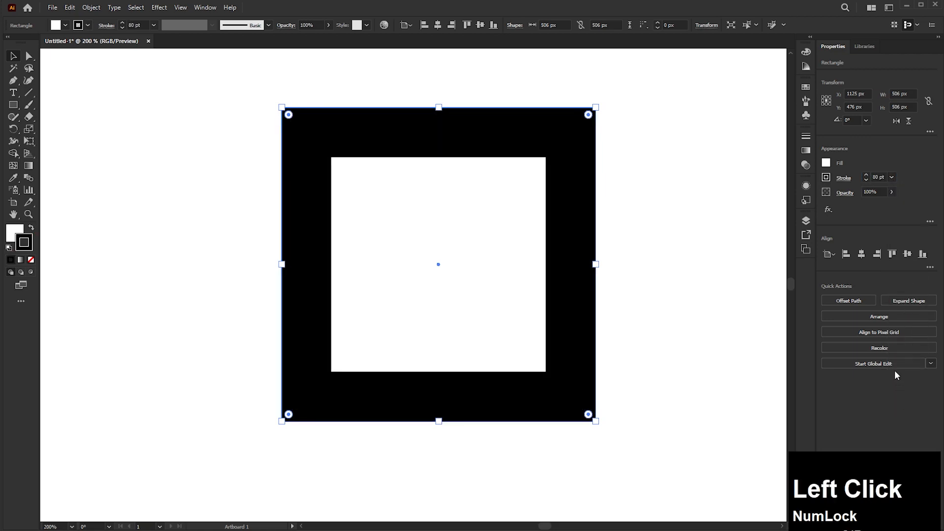
left_click(867, 175)
left_click(867, 174)
left_click(867, 175)
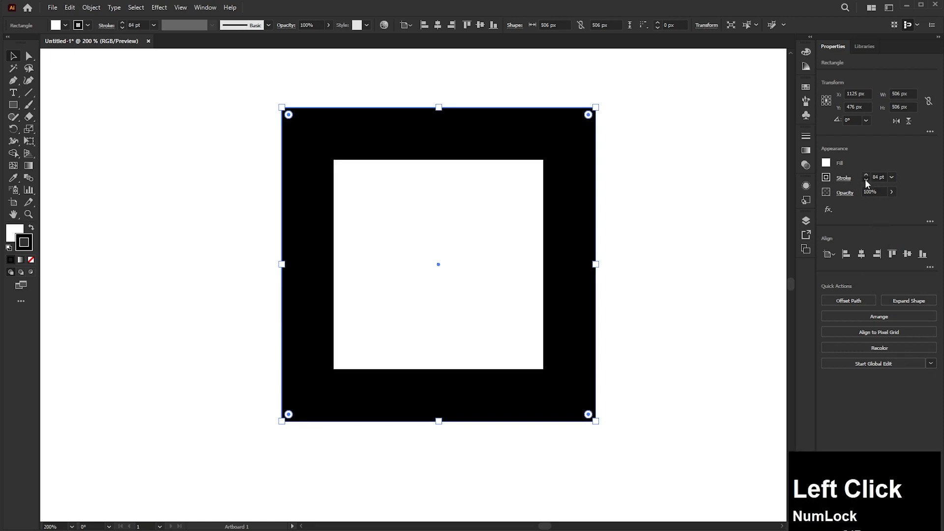
left_click(866, 179)
Step: Set the square's stroke weight to 50 pt
left_click(885, 177)
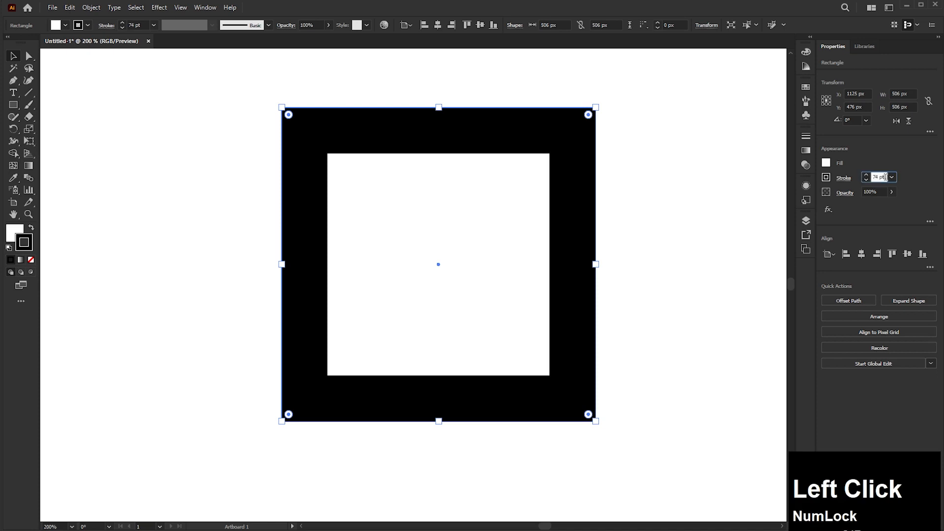
left_click_drag(885, 177, 839, 181)
type("5")
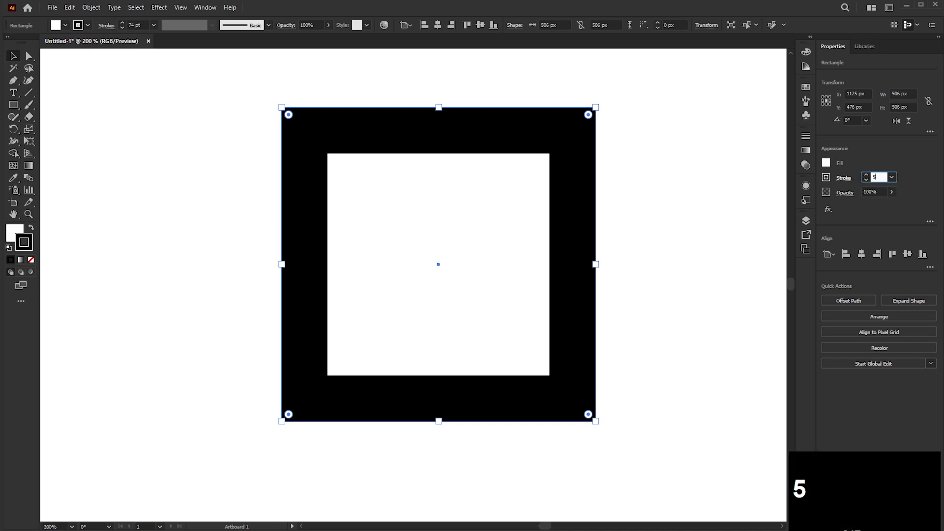
type("0")
key("Return")
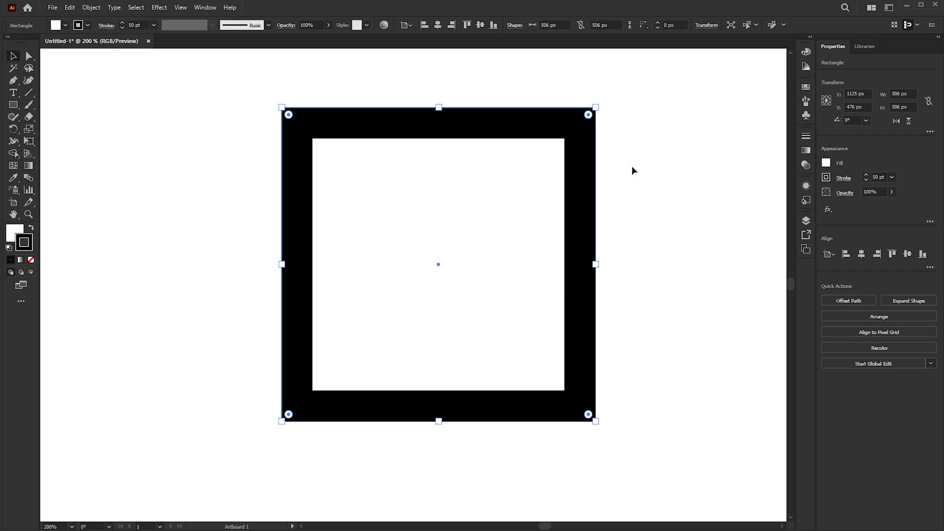
Step: Change the square's stroke colour to the red swatch ED1C24
left_click(827, 176)
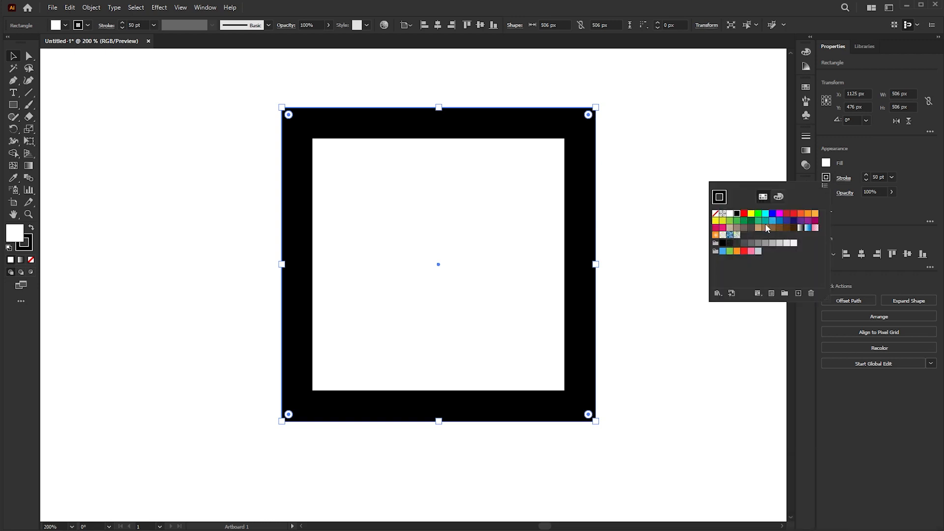
left_click(794, 213)
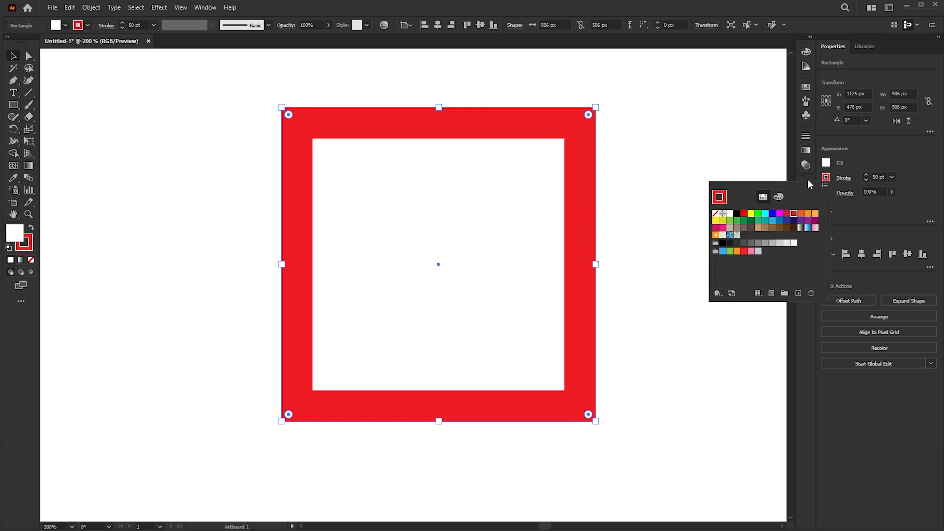
left_click(28, 252)
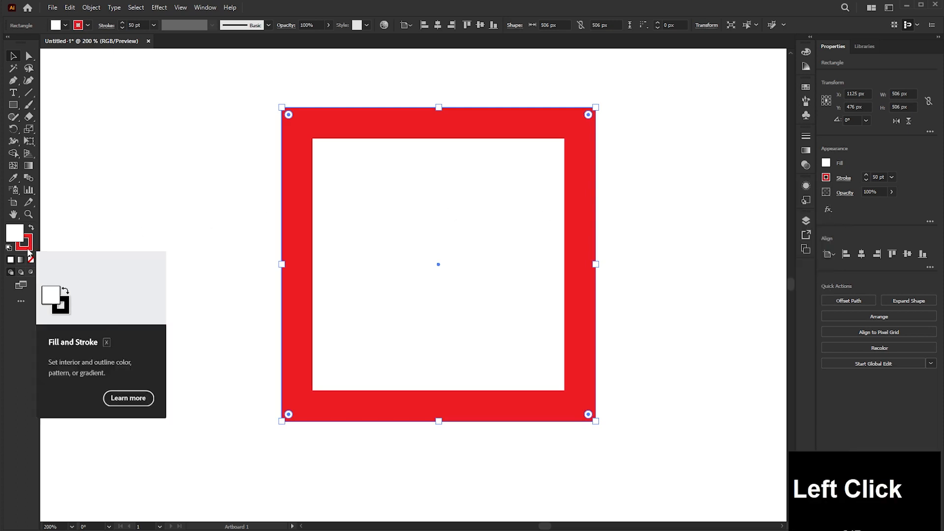
Step: Set the square's stroke colour to purple 731FEA in the Color Picker
double_click(24, 242)
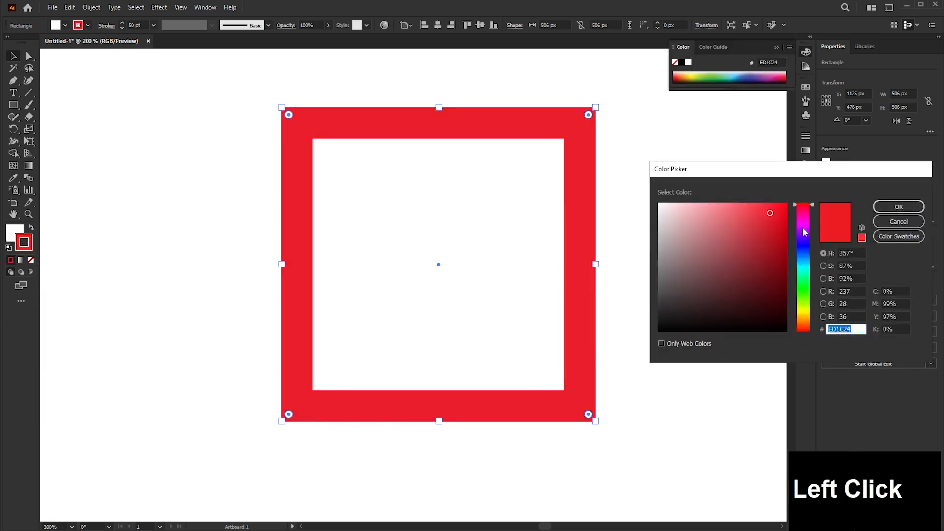
left_click(804, 237)
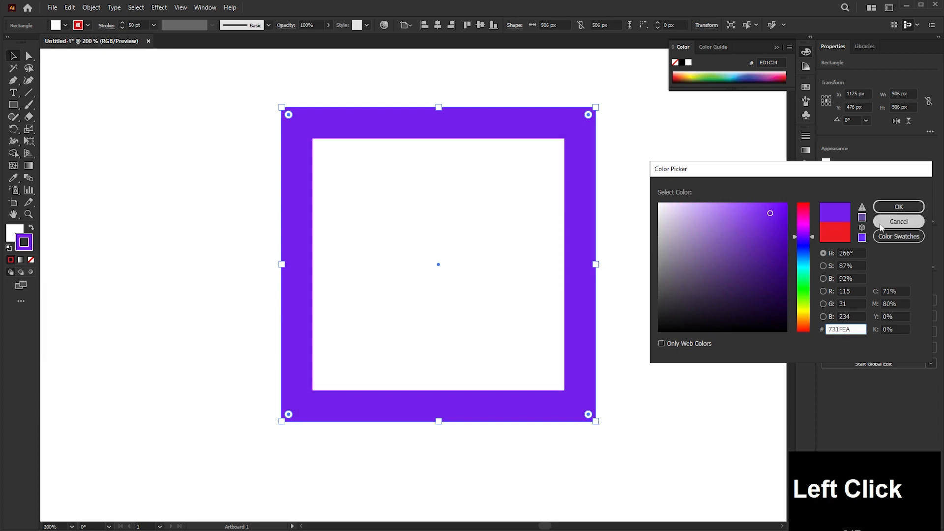
left_click(899, 208)
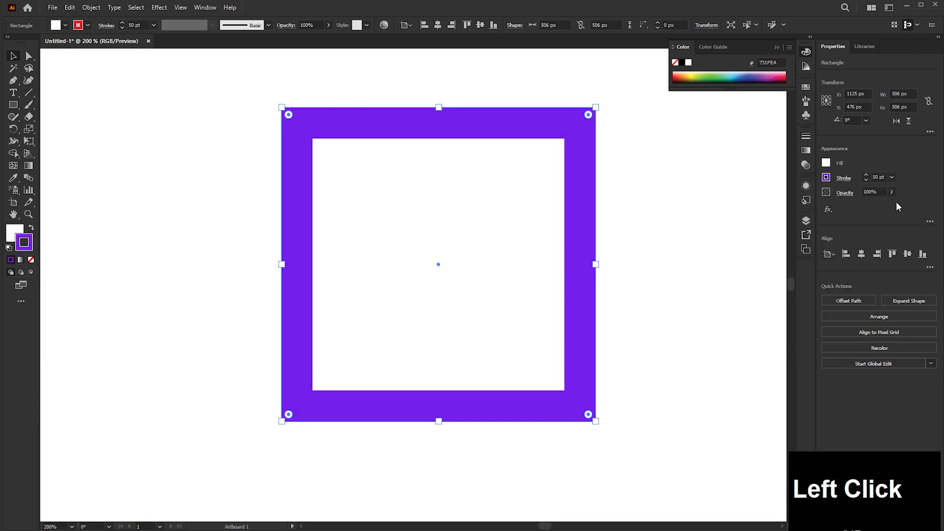
left_click(776, 48)
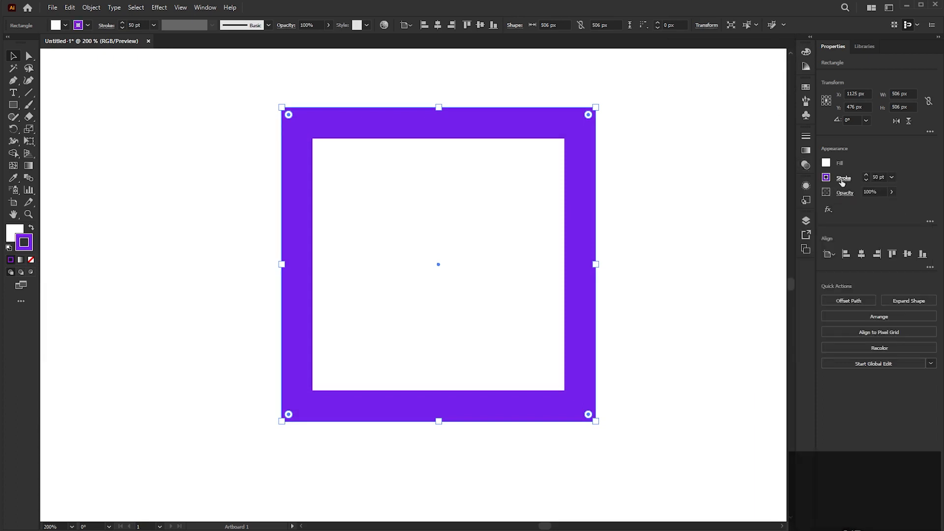
Step: Compare the square's full cap, corner, alignment and dashed-line stroke options with the separate Stroke, Gradient and Transparency settings
left_click(844, 182)
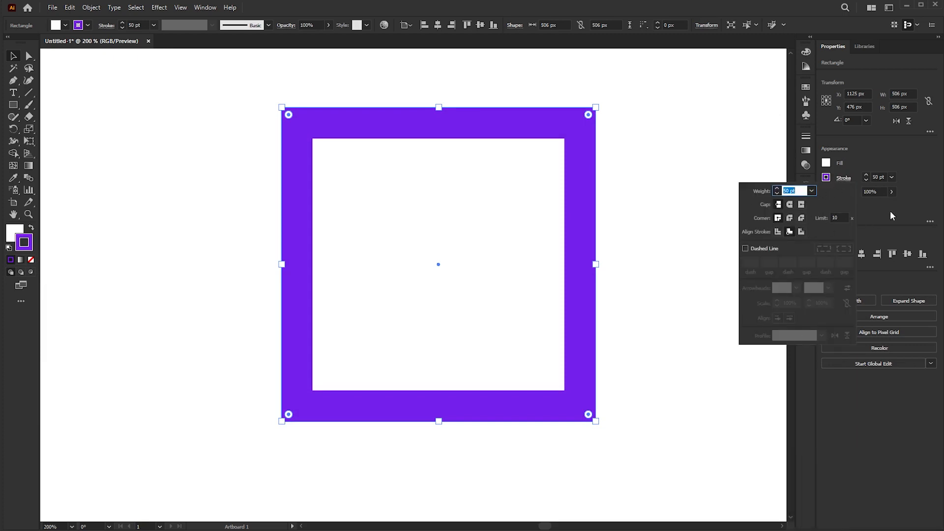
left_click(693, 155)
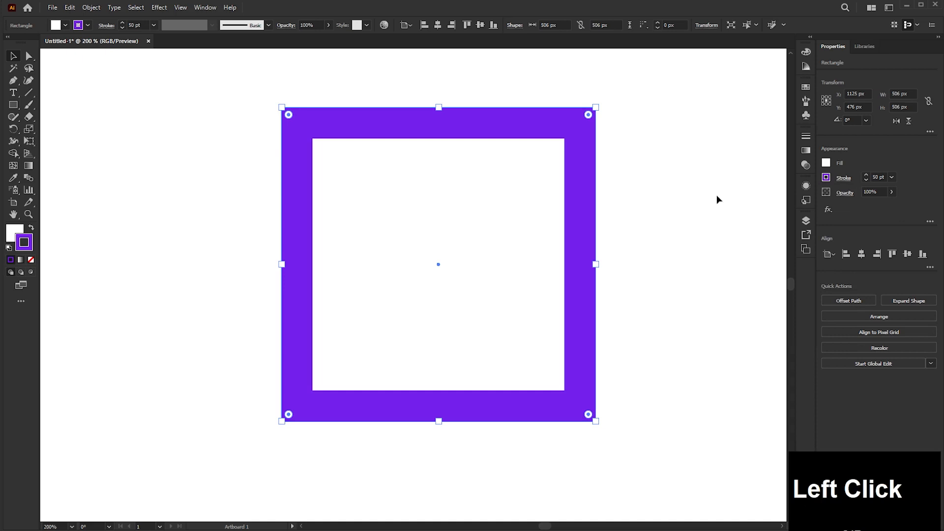
left_click(806, 138)
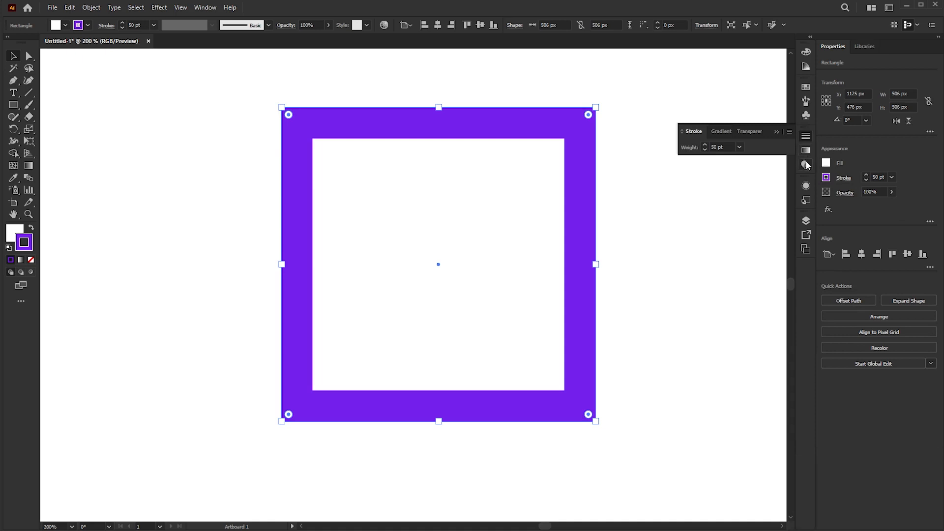
left_click(696, 130)
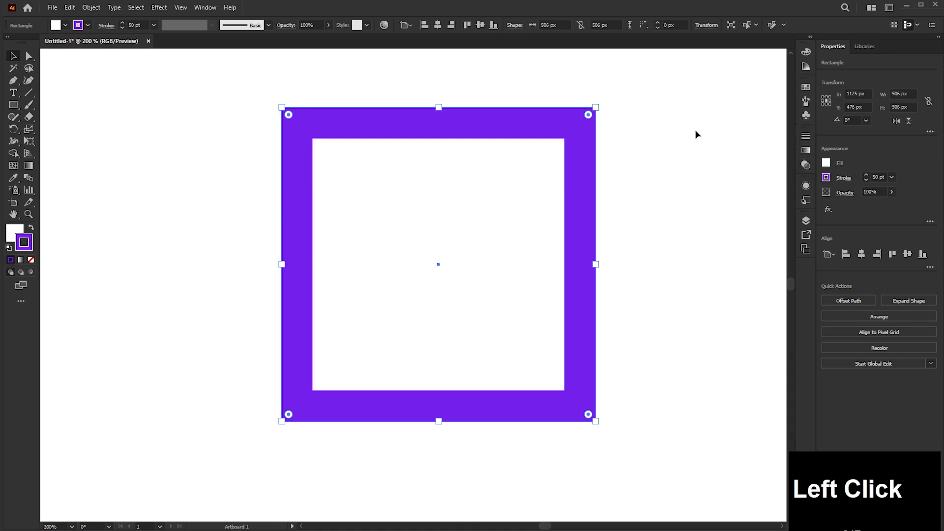
left_click(803, 139)
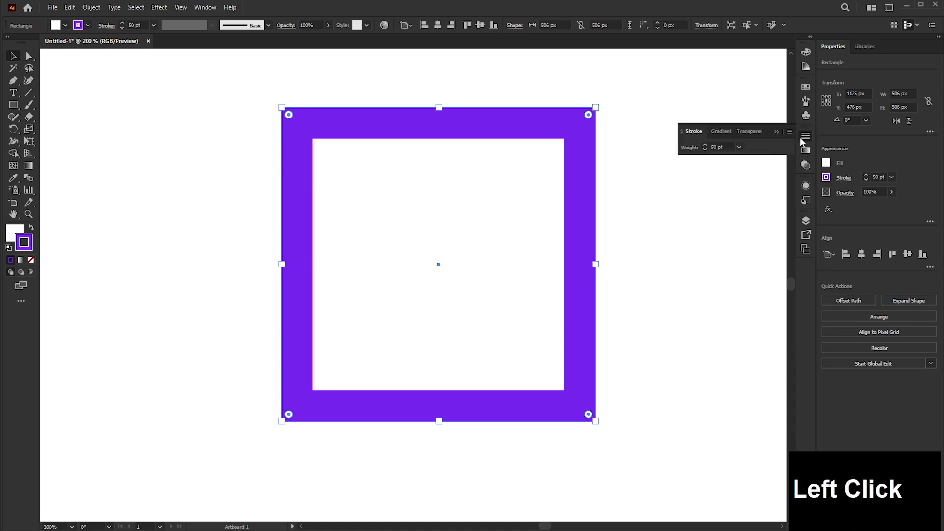
left_click(723, 132)
left_click(756, 133)
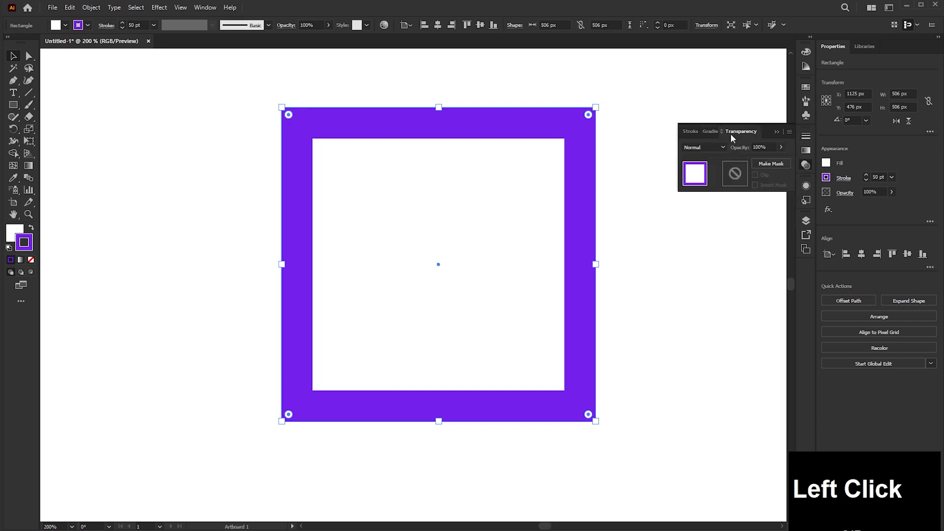
left_click(691, 132)
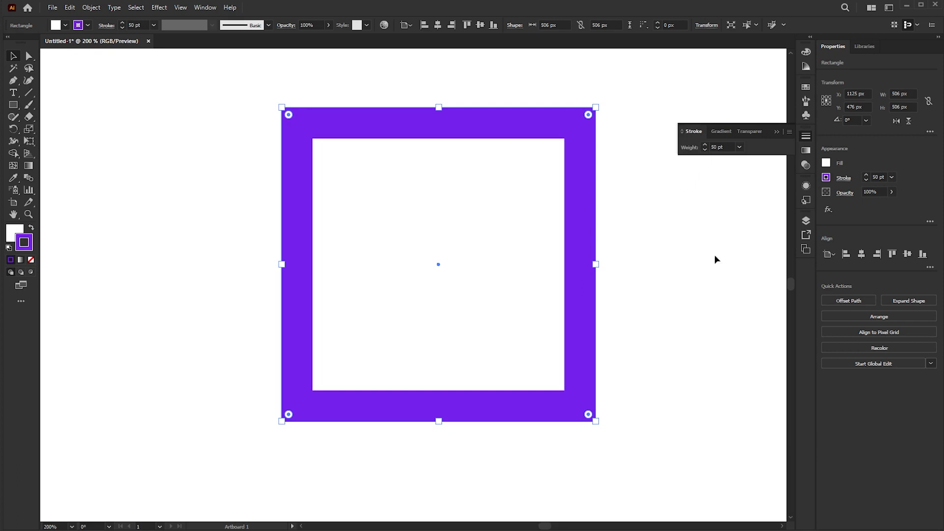
left_click(844, 179)
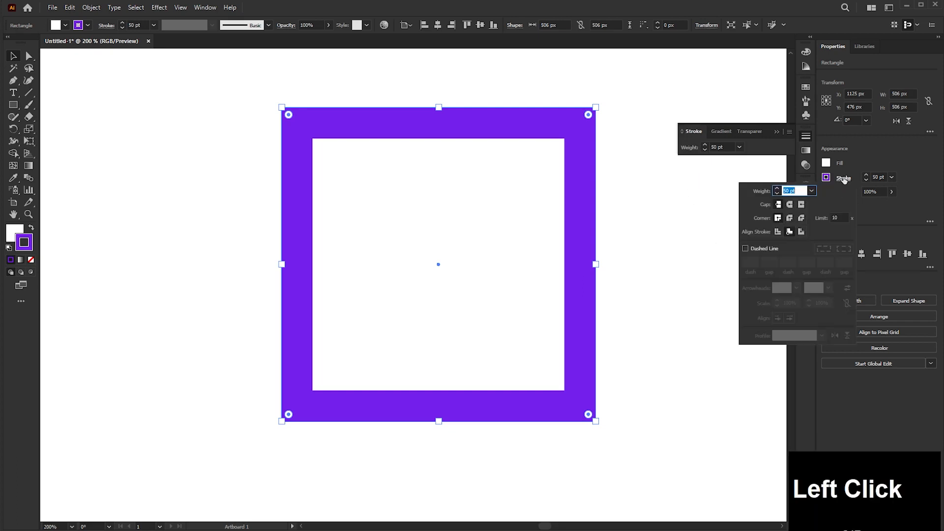
Step: Show the full cap, corner, alignment and dashed-line options in the Stroke panel and deselect the square
left_click(695, 130)
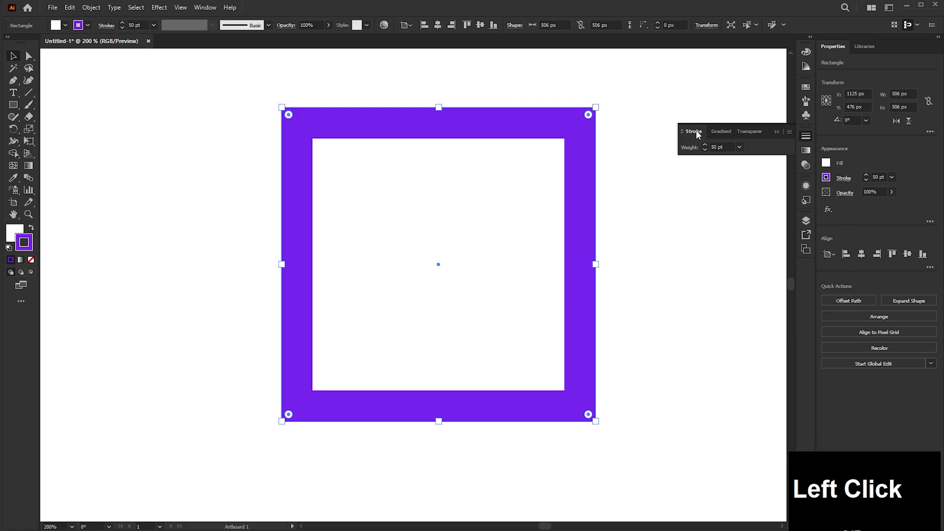
left_click(789, 132)
left_click(818, 135)
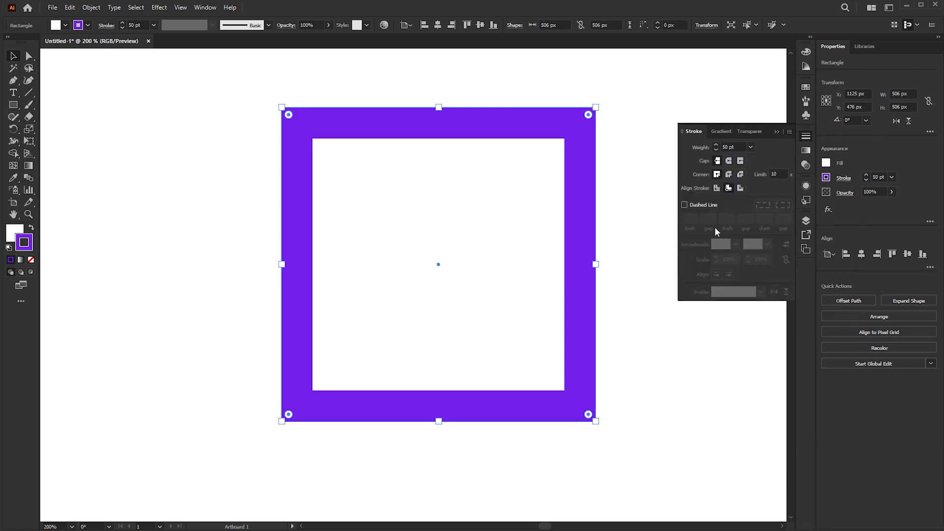
left_click(640, 205)
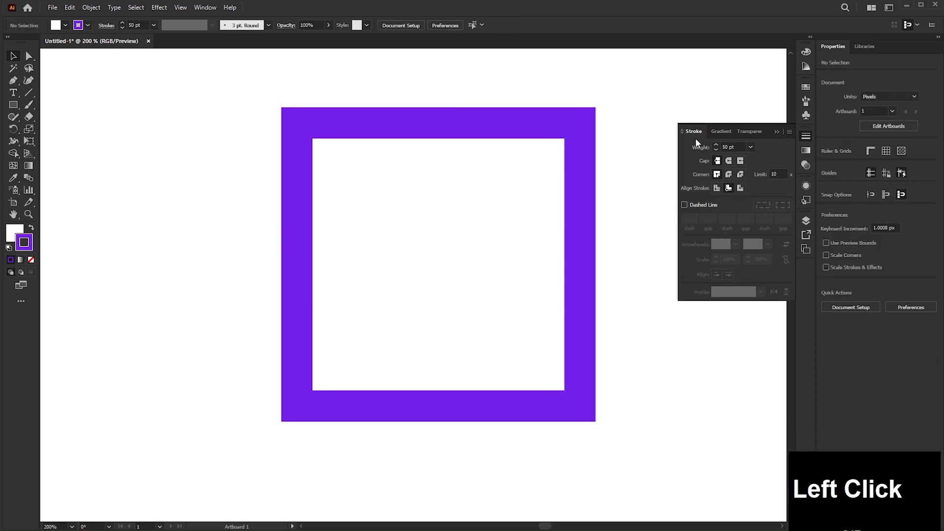
Step: Detach the Stroke panel from the Gradient and Transparency group and place it floating beside the square
mouse_move(694, 131)
left_mouse_down()
mouse_move(594, 155)
mouse_move(421, 166)
left_mouse_up()
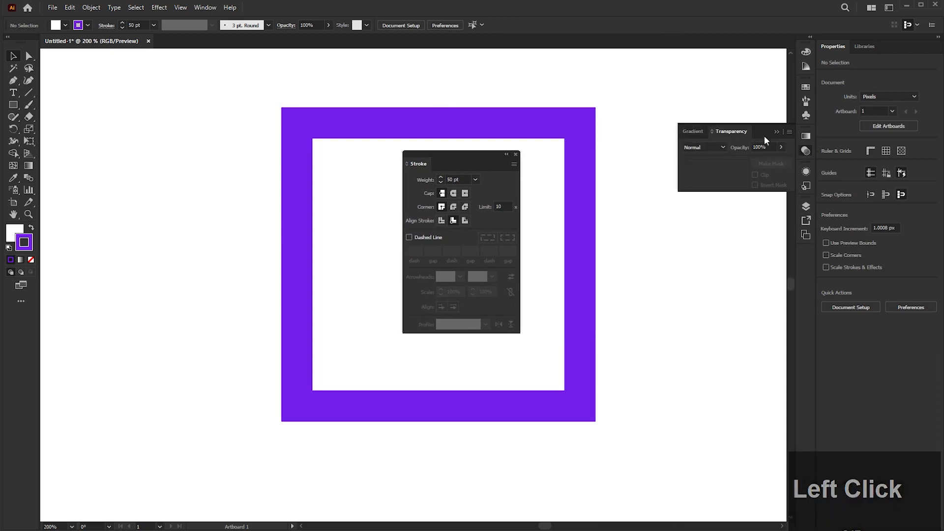
left_click(776, 131)
left_click_drag(453, 152, 659, 158)
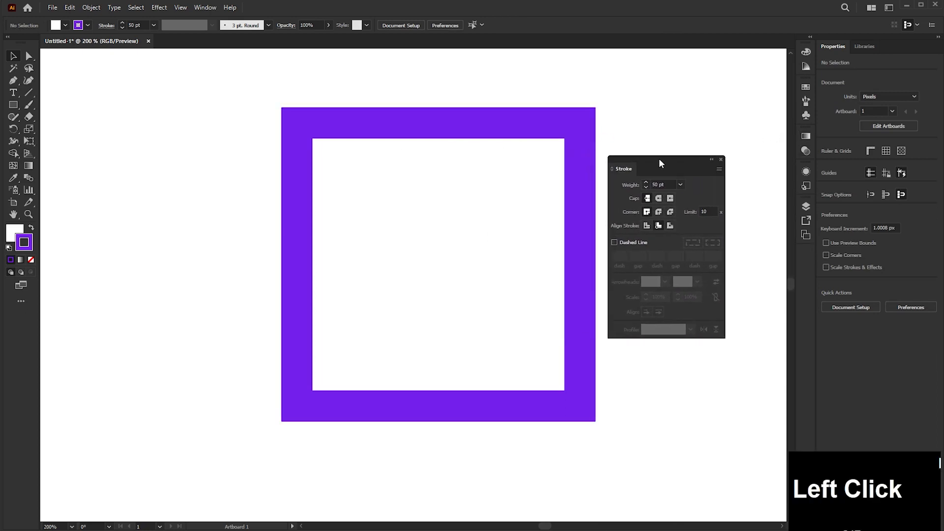
Step: Close the floating Stroke panel and reset the Essentials Classic workspace
left_click(722, 160)
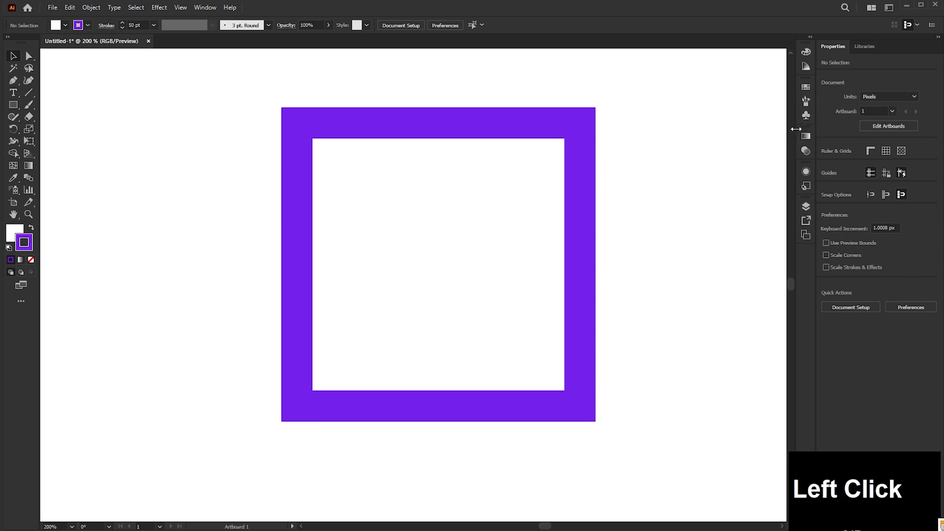
left_click(889, 8)
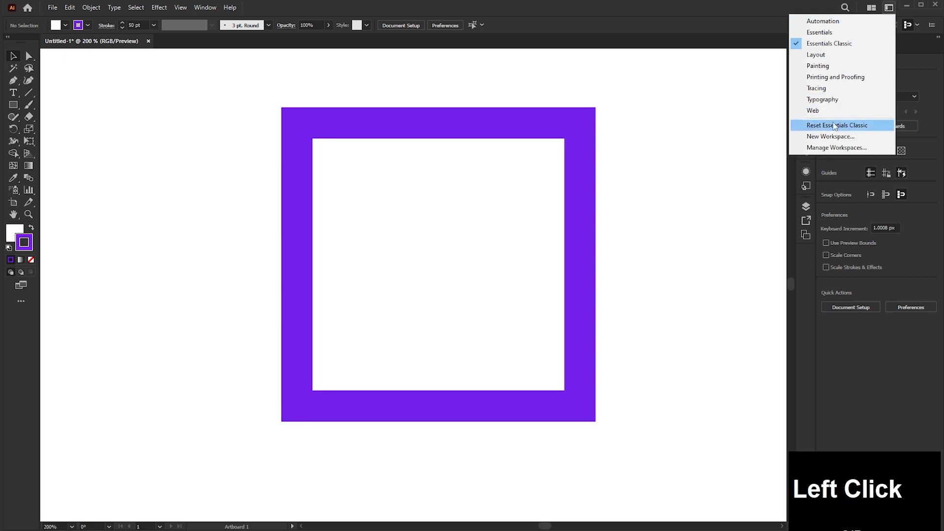
left_click(836, 125)
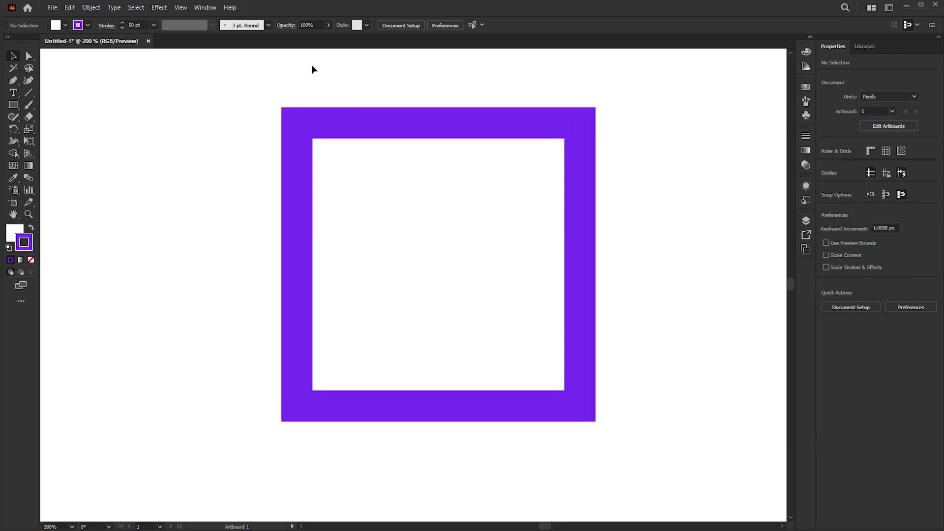
Step: Select the square and change its stroke colour to the orange swatch R=247 G=147 B=30
left_click_drag(333, 94, 234, 221)
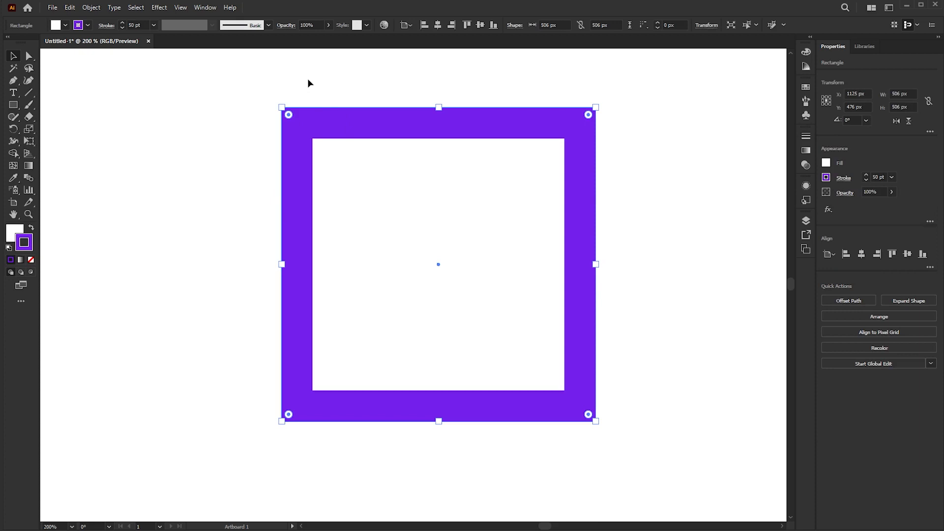
left_click(80, 25)
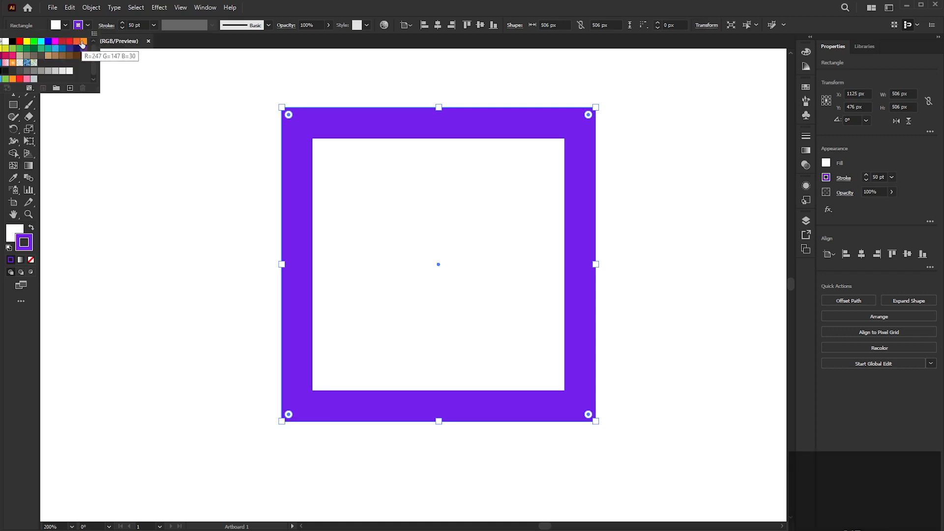
left_click(82, 42)
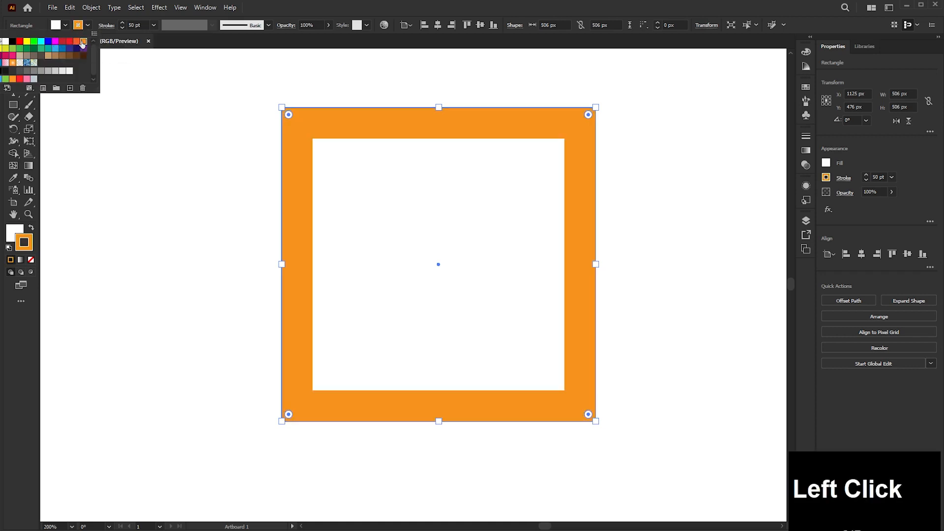
Step: View the square's stroke options and step its stroke weight up to 64 pt and back down to 49 pt
left_click(106, 27)
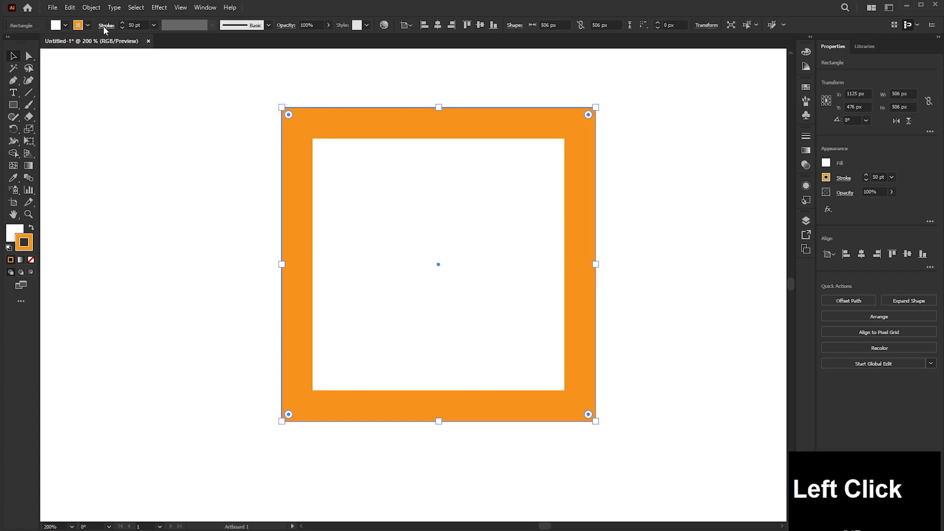
left_click(104, 26)
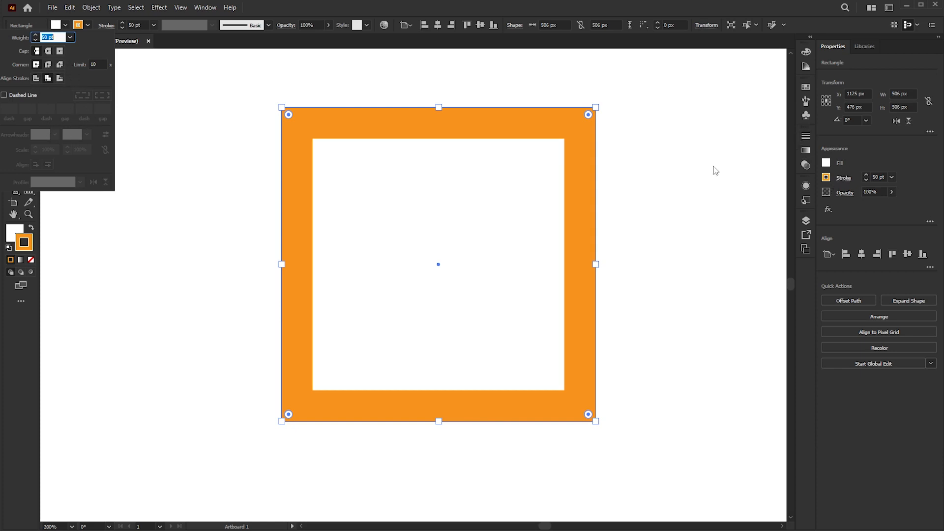
left_click(122, 22)
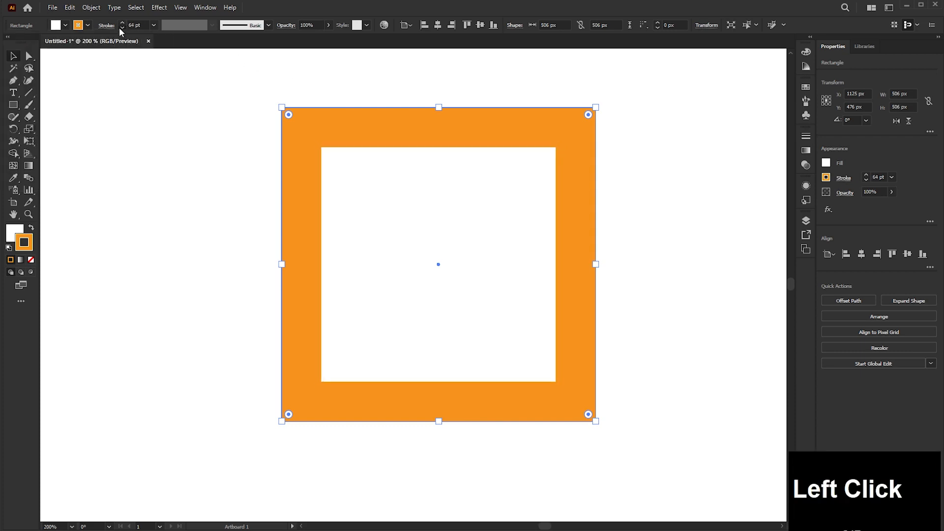
left_click(121, 28)
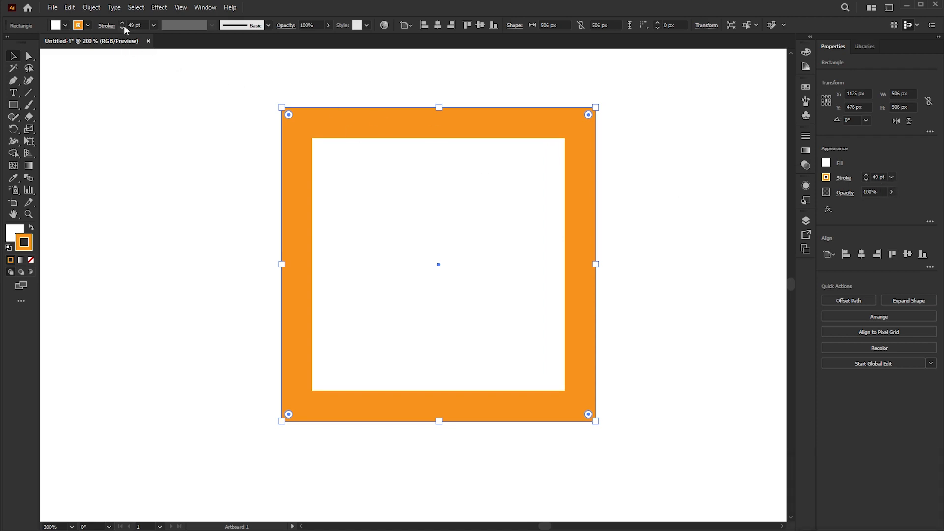
Step: Set the square's stroke weight to the 40 pt preset and deselect the square
left_click(154, 25)
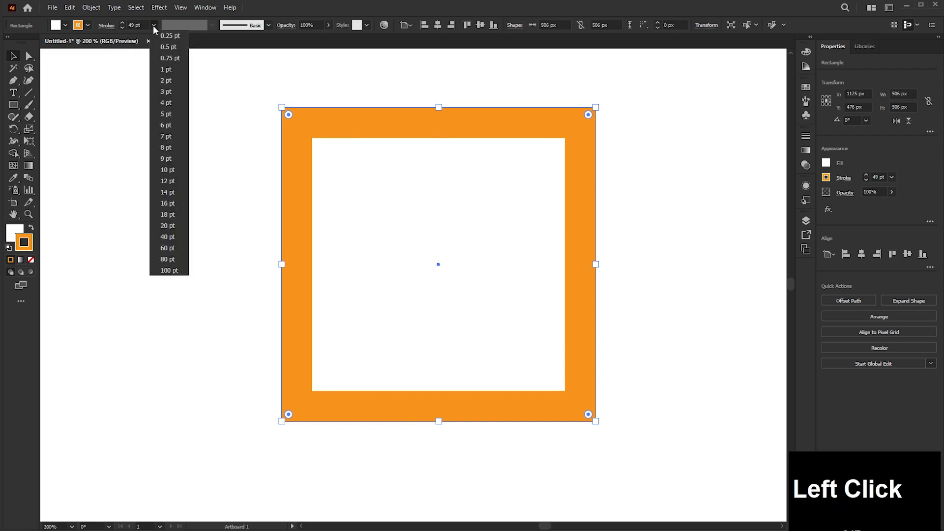
left_click(173, 237)
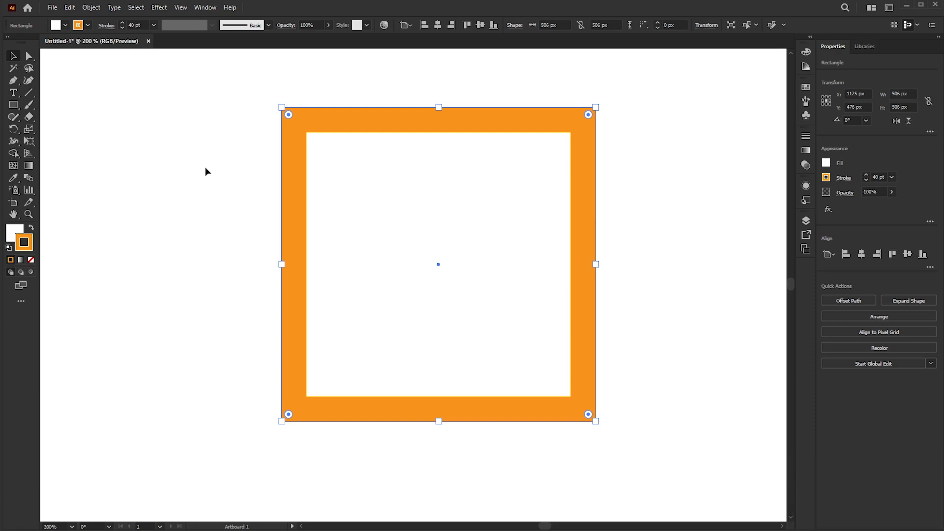
left_click(219, 152)
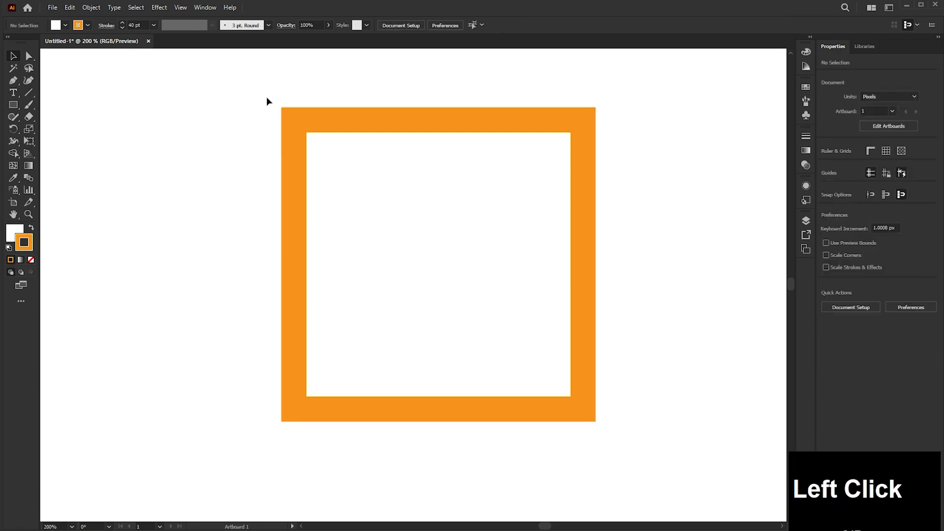
Step: Open the Stroke panel, float it over the canvas and show its full options
left_click(200, 9)
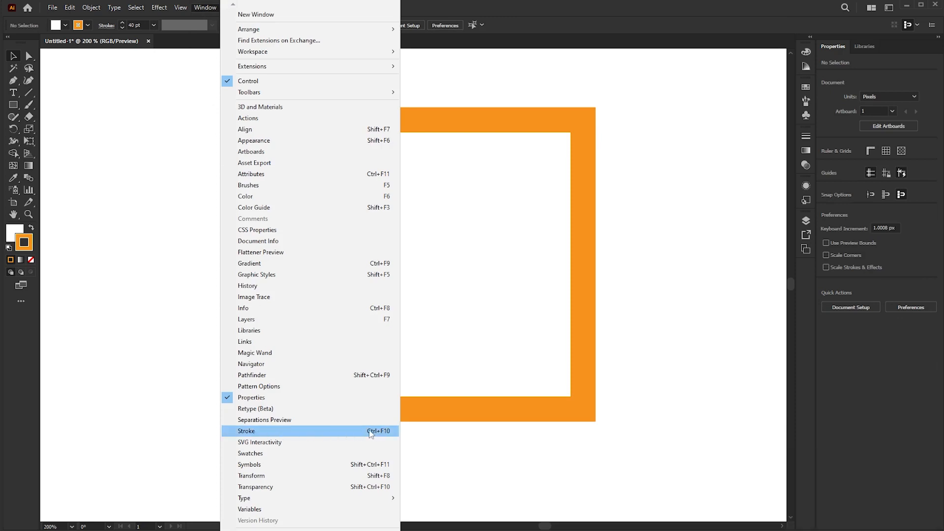
left_click(369, 431)
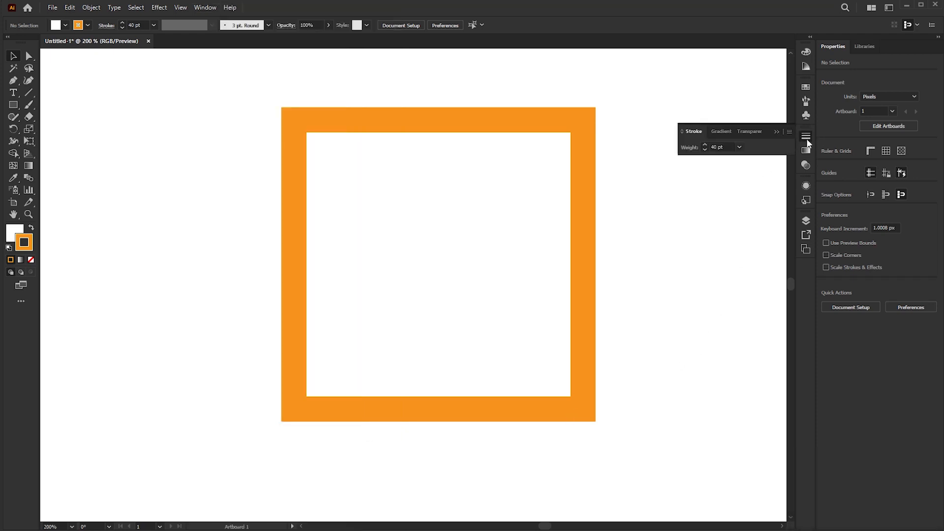
mouse_move(700, 131)
left_mouse_down()
mouse_move(473, 211)
mouse_move(408, 213)
left_mouse_up()
left_click(777, 132)
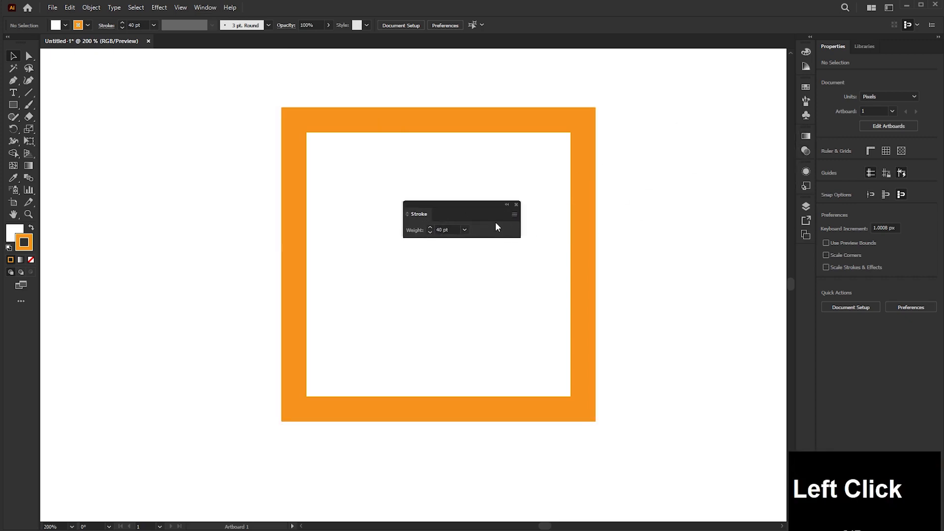
left_click(515, 215)
left_click(564, 219)
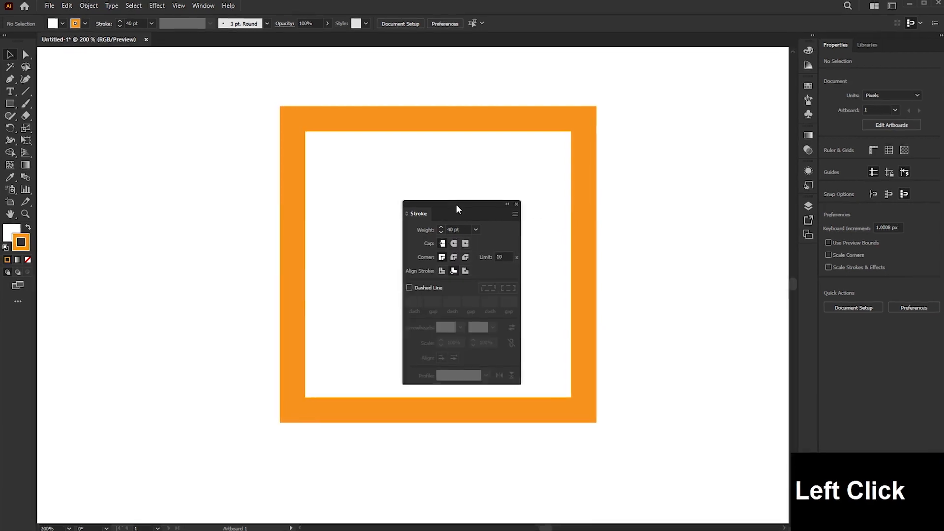
Step: Shift the square to the left and place the floating Stroke panel close beside it
left_click_drag(455, 205, 664, 165)
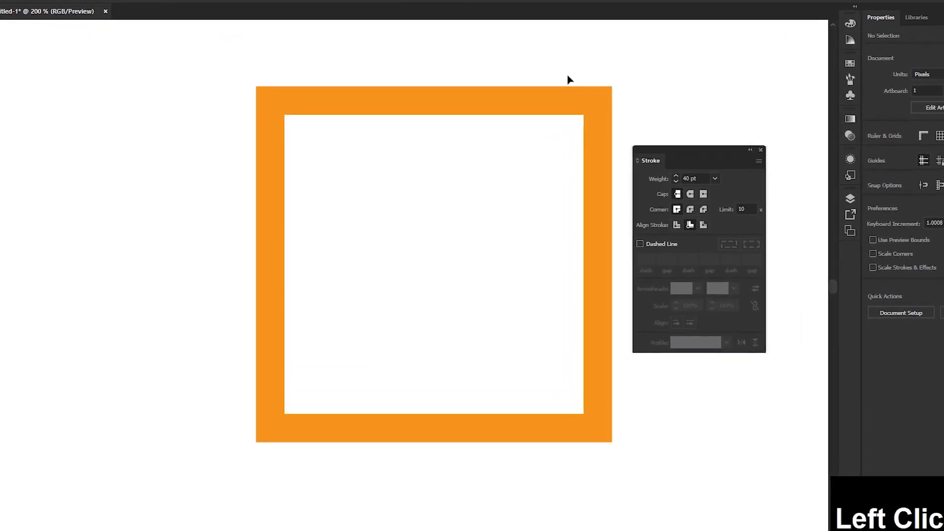
mouse_move(566, 105)
left_mouse_down()
mouse_move(485, 104)
mouse_move(487, 92)
left_mouse_up()
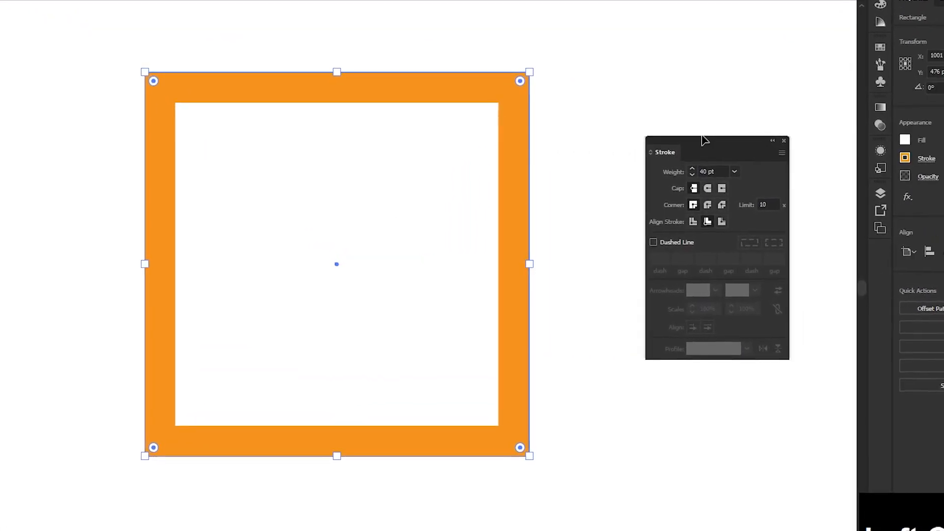
left_click_drag(705, 143, 643, 136)
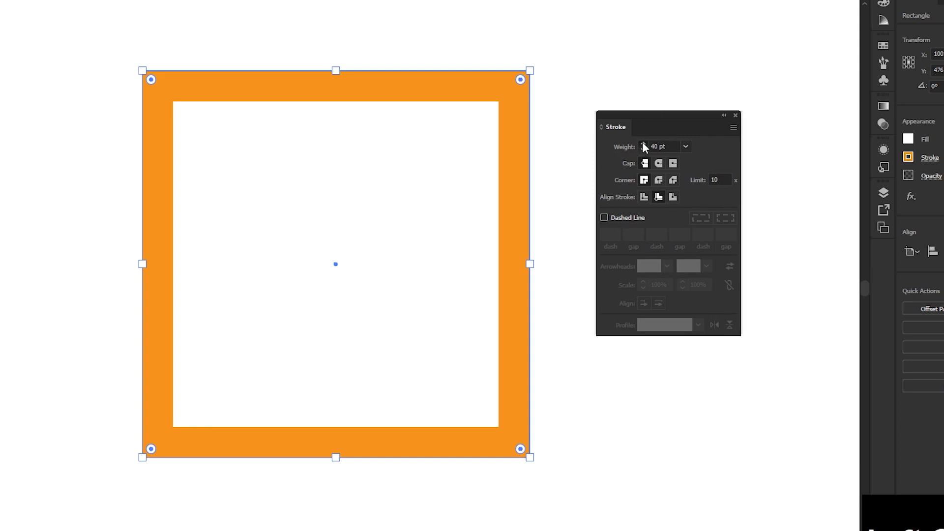
Step: Step the square's stroke weight up to 47 pt and down to 42 pt, and set it to the 18 pt preset
left_click(643, 143)
left_click(642, 143)
left_click(643, 149)
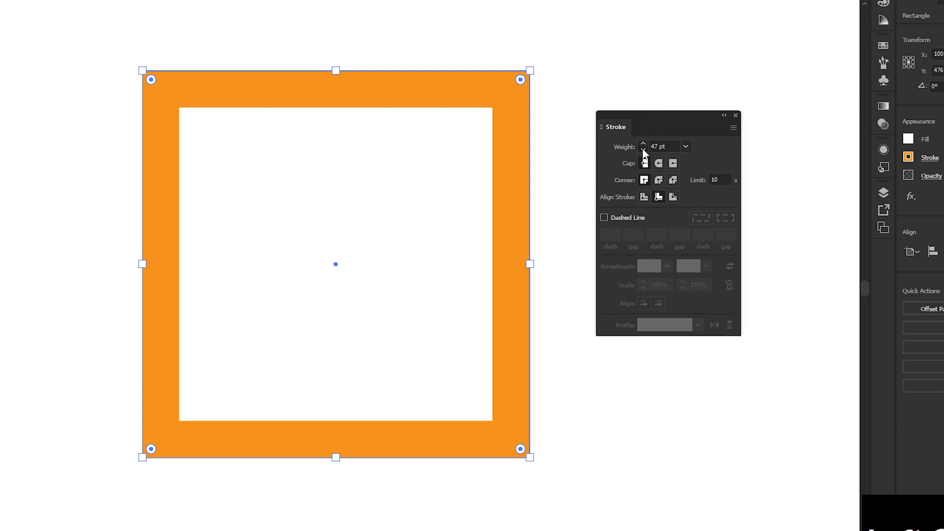
left_click(643, 149)
left_click(685, 146)
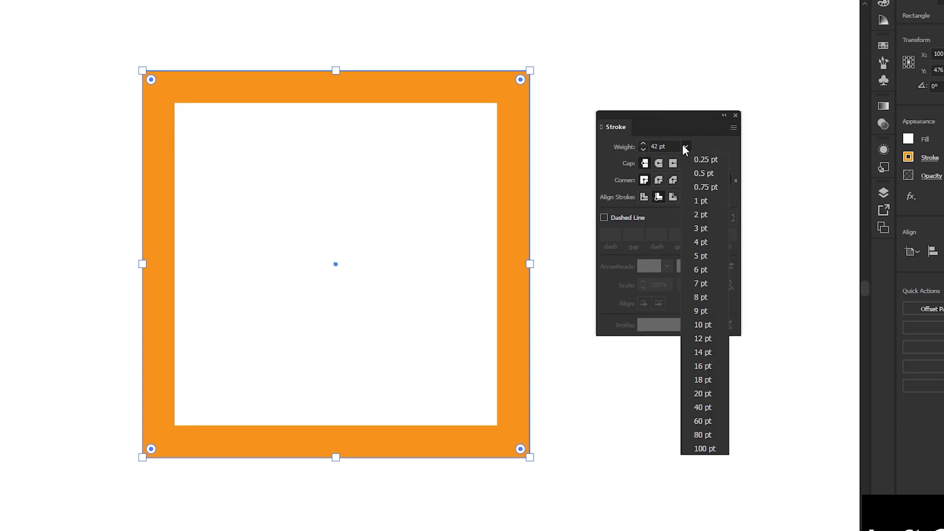
left_click(703, 380)
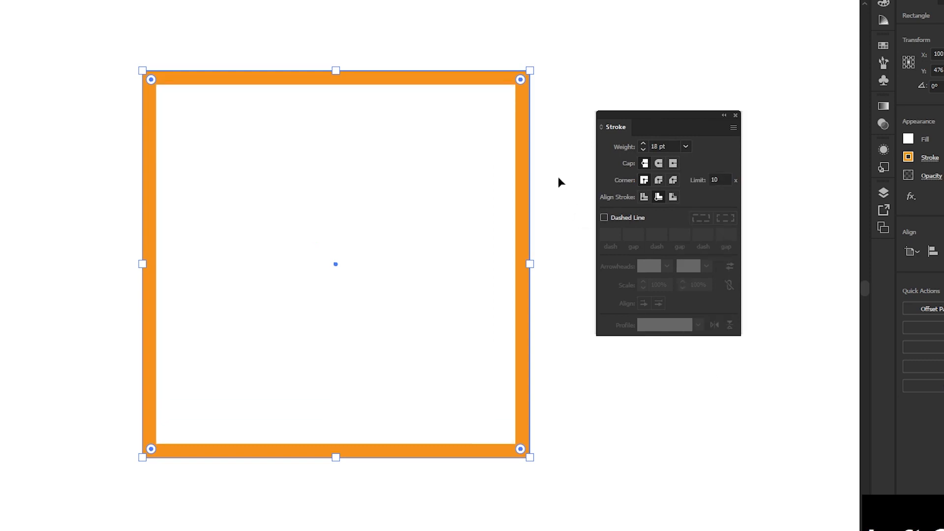
Step: Vary the square's stroke weight through 21, 13 and 32 pt and set it to 40 pt
left_click(658, 147)
scroll(669, 147, "up", 11)
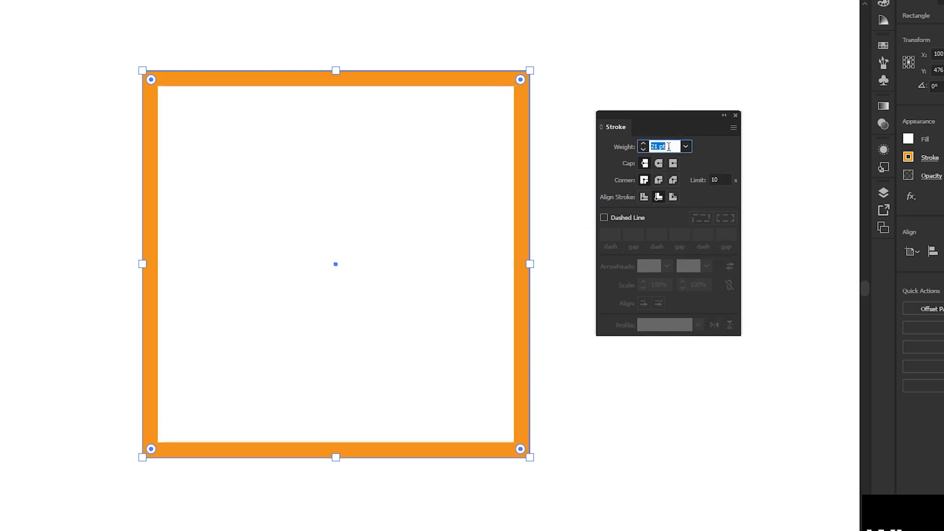
scroll(669, 147, "down", 12)
scroll(668, 147, "down", 4)
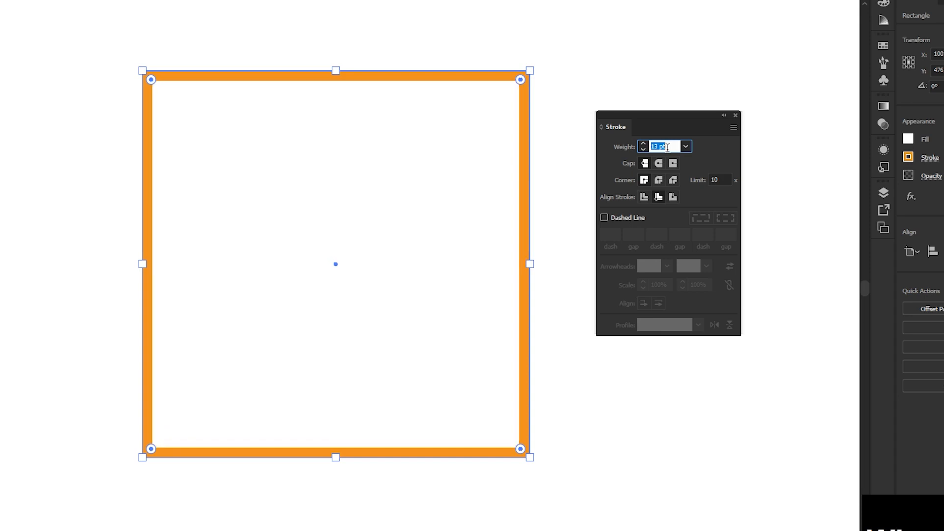
scroll(668, 146, "up", 19)
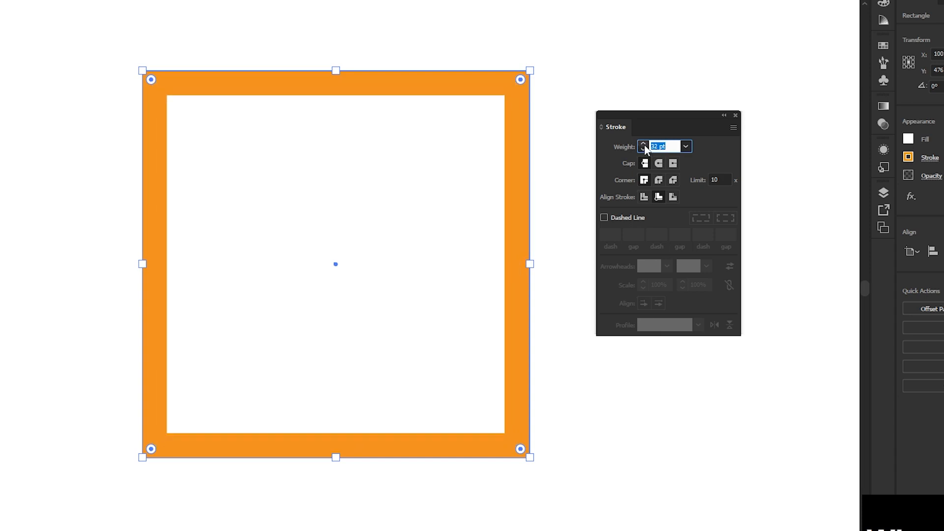
left_click(644, 145)
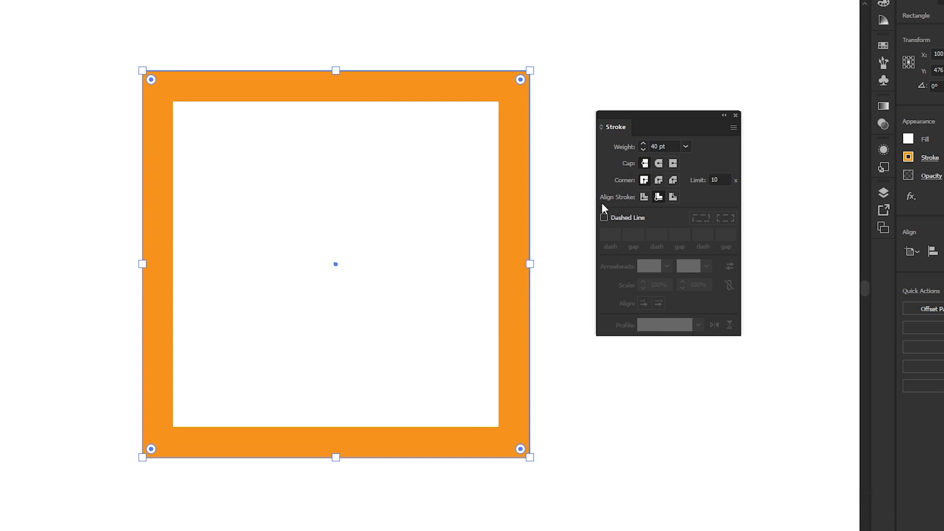
Step: Replace the square with a straight horizontal line drawn with the Pen tool
left_click_drag(563, 42, 444, 217)
key("Delete")
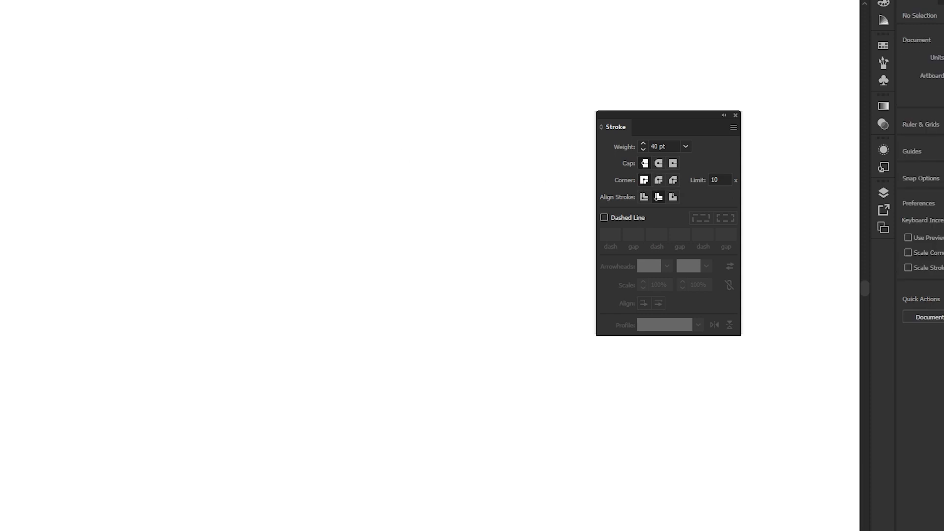
left_click(3, 35)
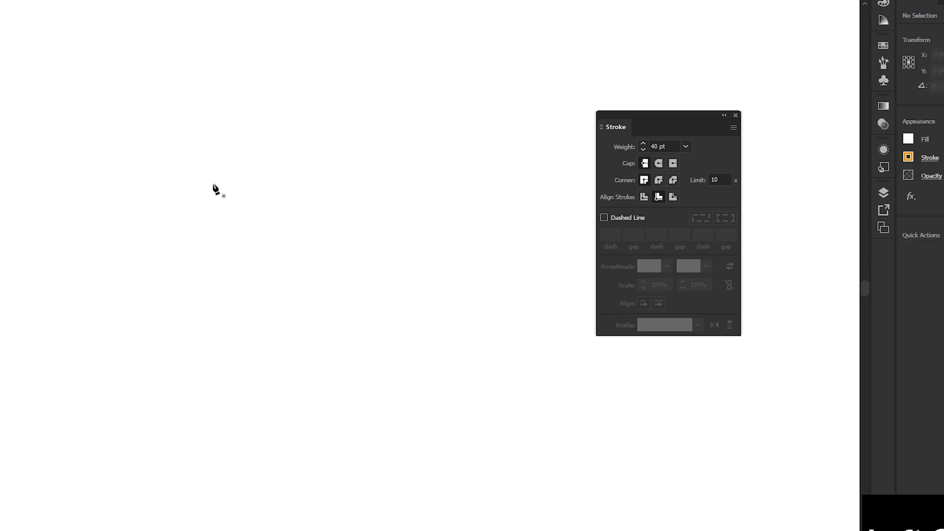
left_click(199, 195)
left_click(534, 194, "shift")
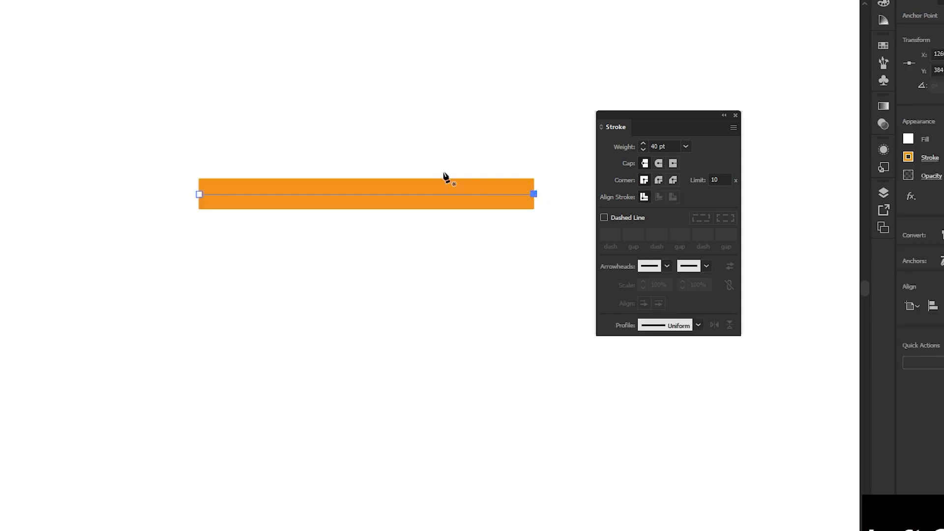
Step: Rotate the orange line to vertical, place it near the Stroke panel and set its stroke weight to 69 pt
key("v")
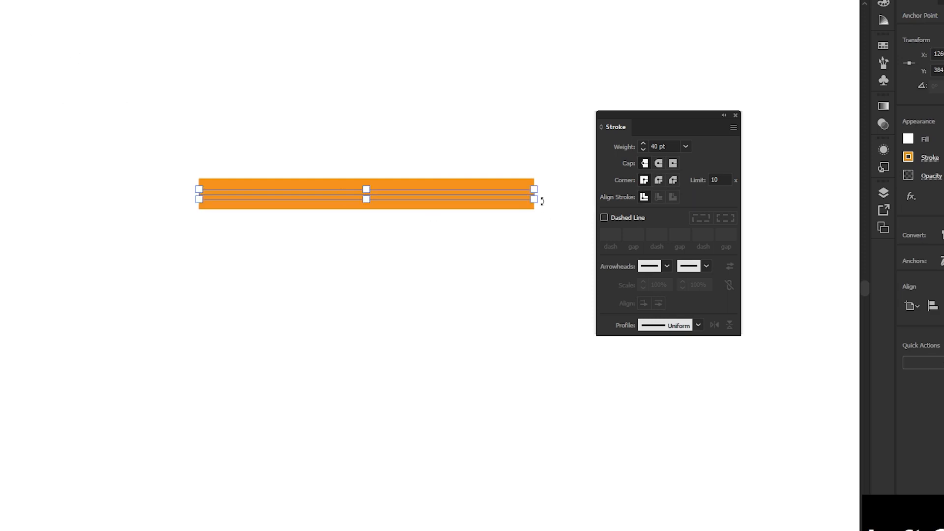
left_click_drag(542, 201, 392, 344)
left_click_drag(383, 149, 454, 223)
left_click_drag(367, 160, 426, 205)
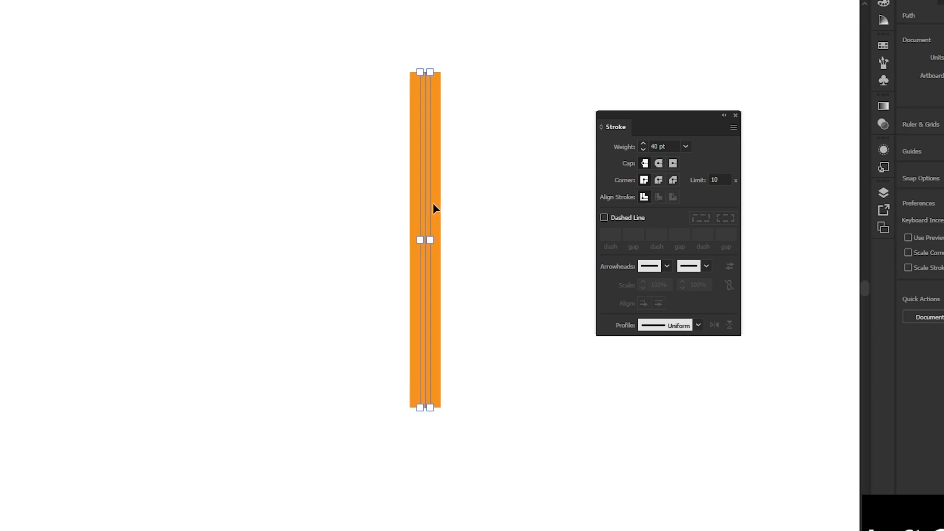
left_click_drag(641, 144, 641, 144)
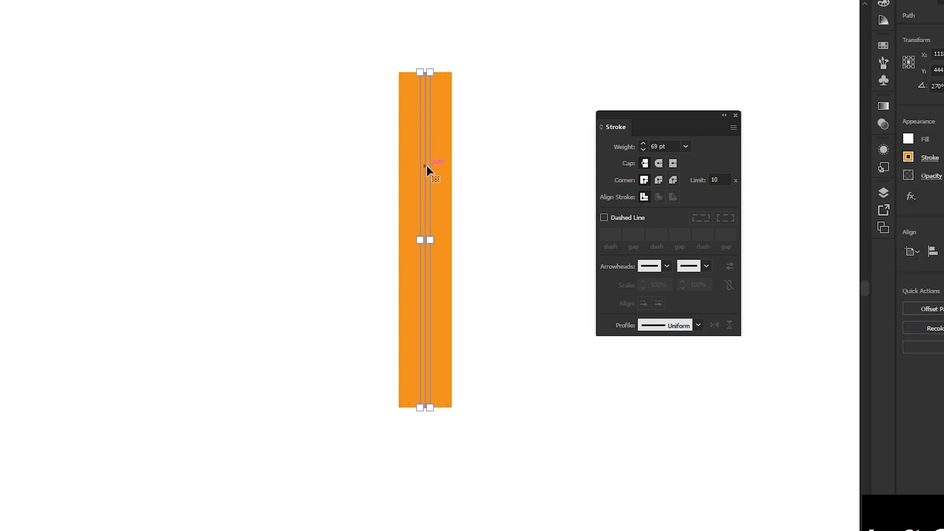
Step: Duplicate the vertical line twice side by side, giving the first copy a round cap and the second a projecting cap
left_click_drag(427, 165, 371, 180)
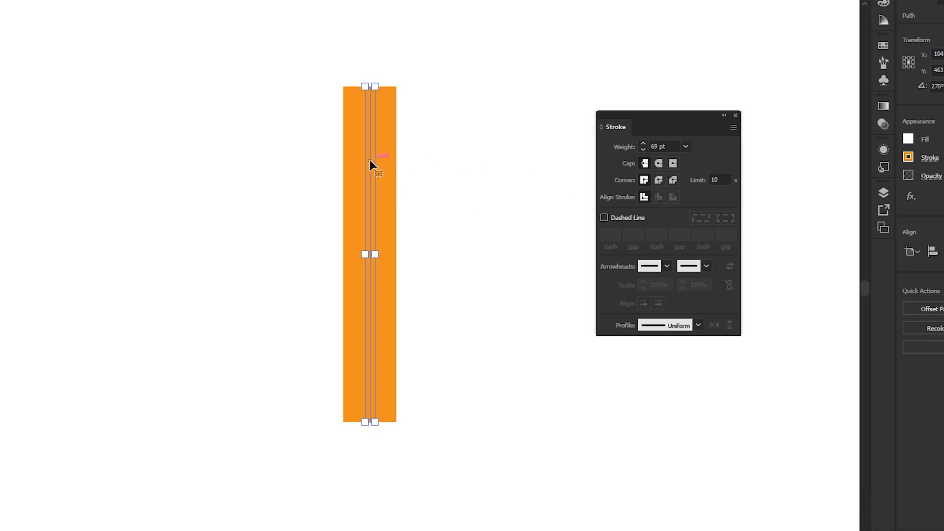
left_click_drag(371, 165, 470, 165)
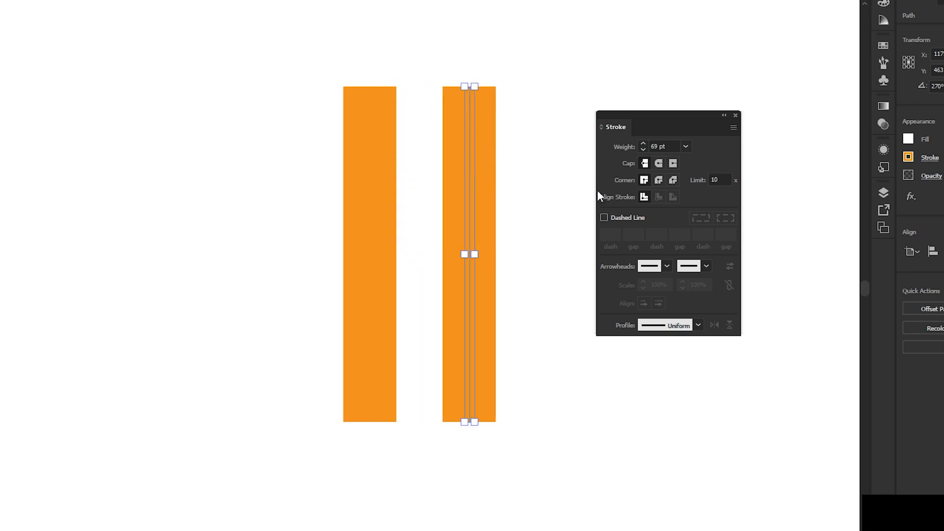
left_click(659, 166)
left_click_drag(470, 185, 550, 186)
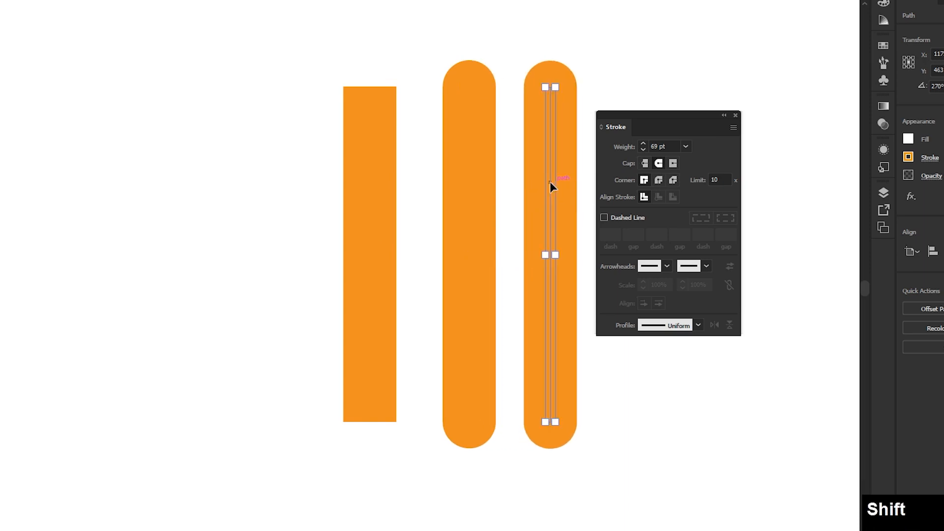
left_click(673, 164)
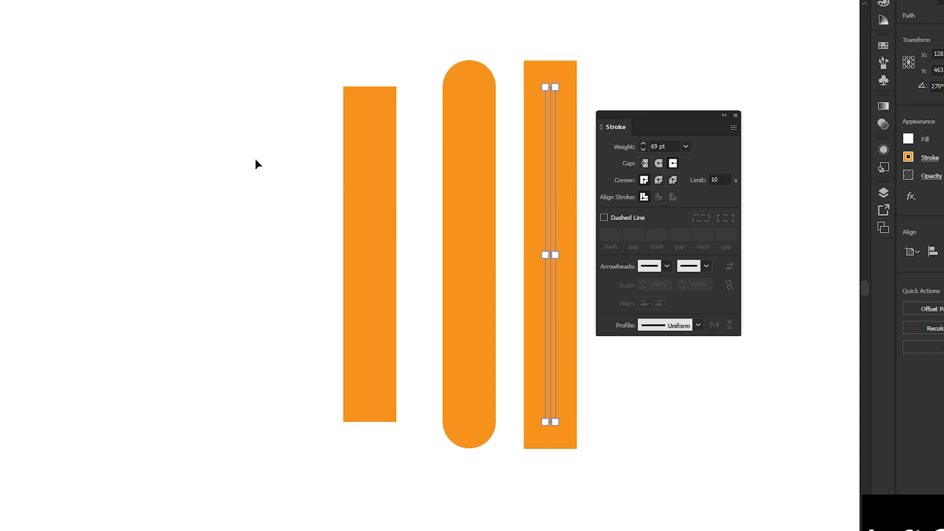
left_click(256, 159)
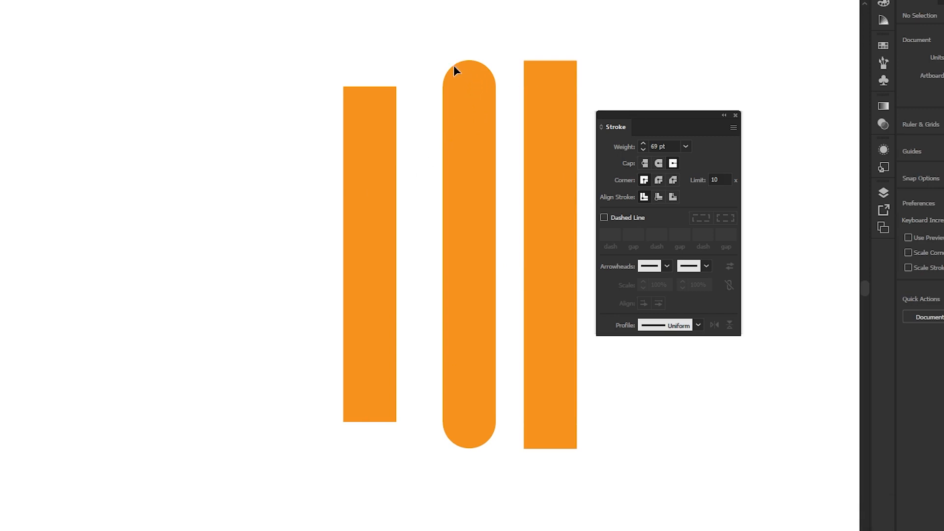
Step: Shift the round-cap and projecting-cap lines closer to the butt-cap line
left_click(466, 130)
left_click_drag(471, 133, 454, 133)
left_click_drag(552, 143, 528, 143)
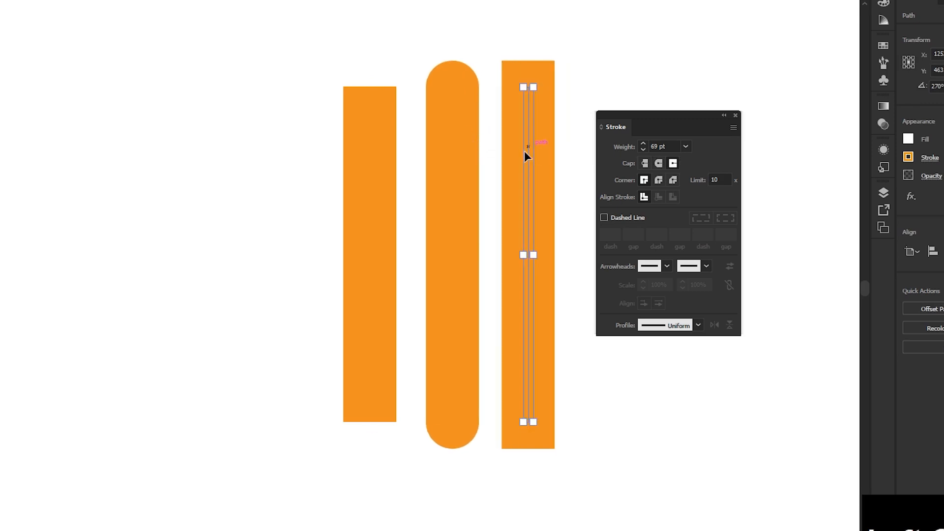
Step: Compare the path ends of the three lines in Outline view with their bounding box hidden, and return to the normal preview
left_click(371, 97)
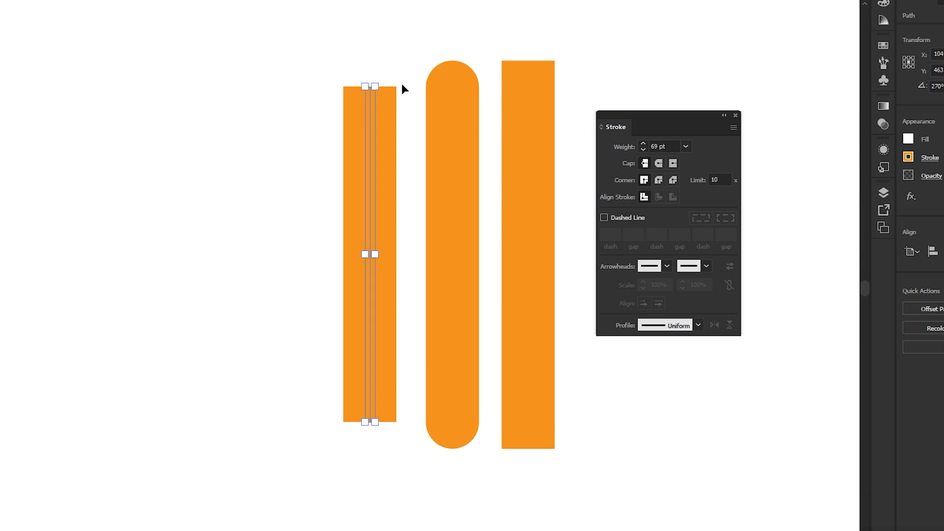
scroll(486, 64, "up", 1)
scroll(486, 63, "up", 1)
left_click_drag(495, 99, 409, 102)
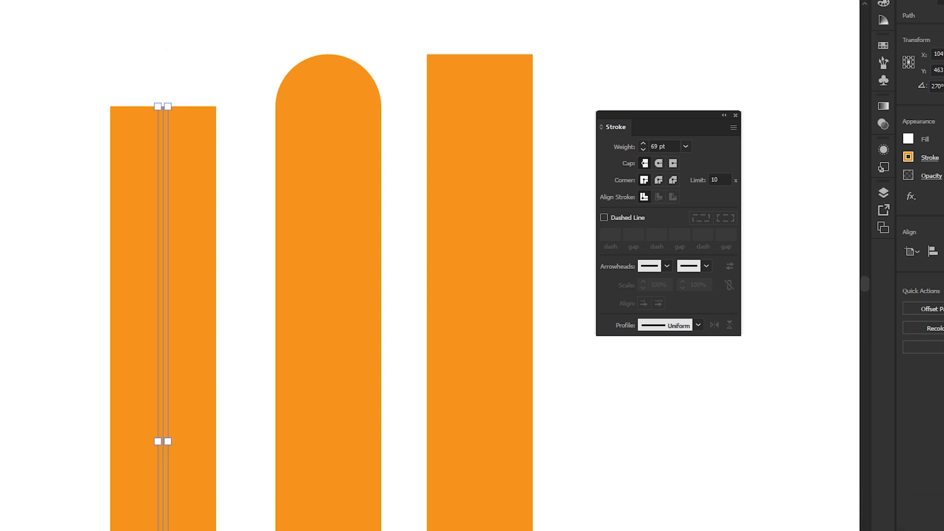
left_click(137, 28)
left_click(111, 0)
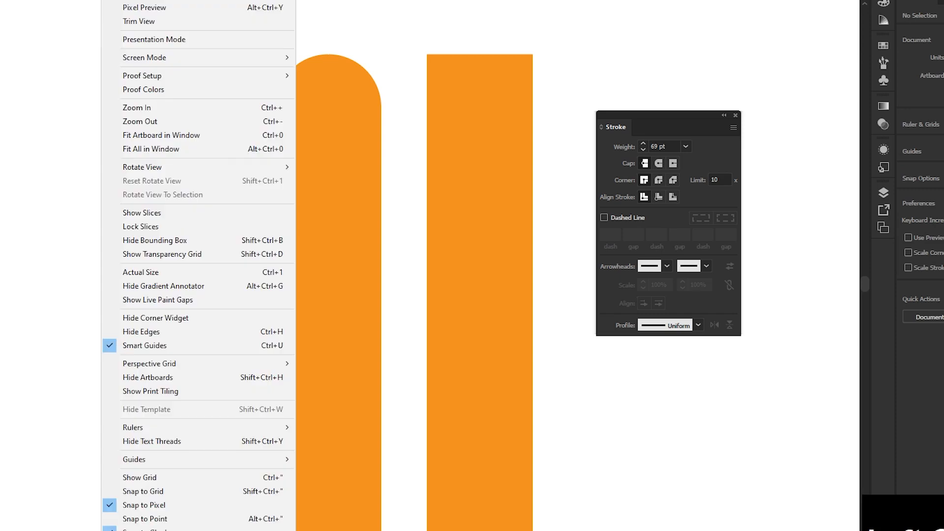
key("ctrl+y")
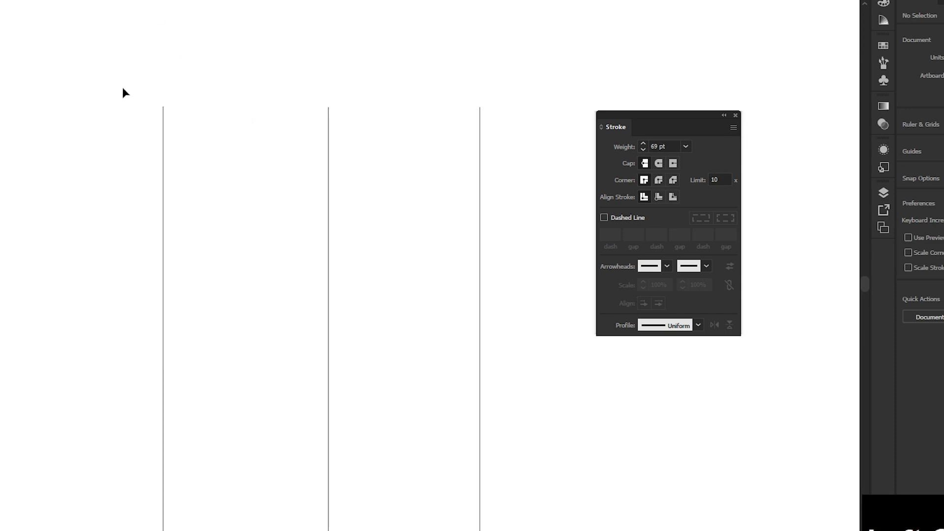
left_click_drag(123, 88, 525, 229)
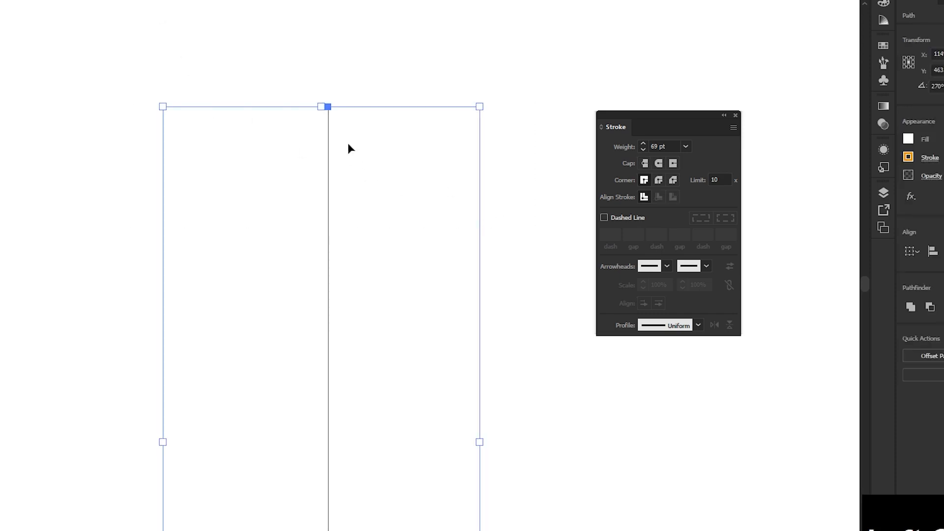
key("ctrl+shift+b")
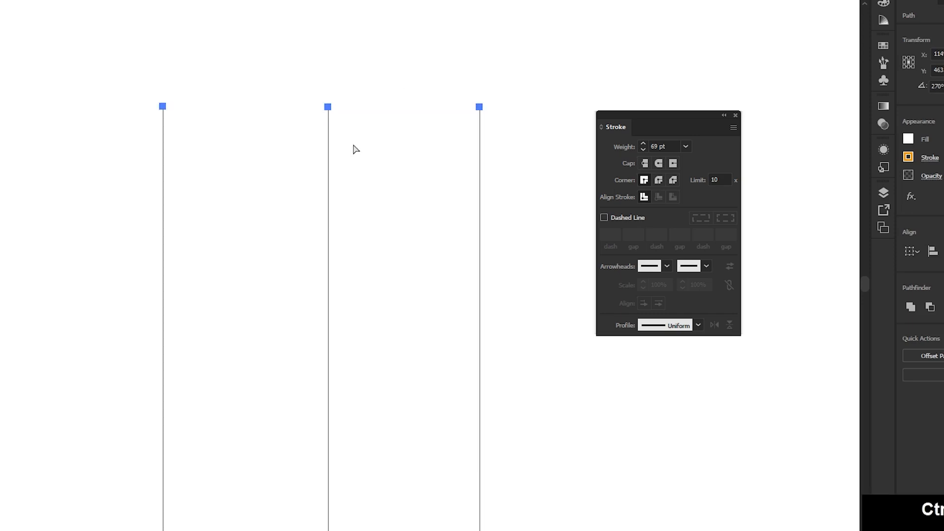
key("ctrl+y")
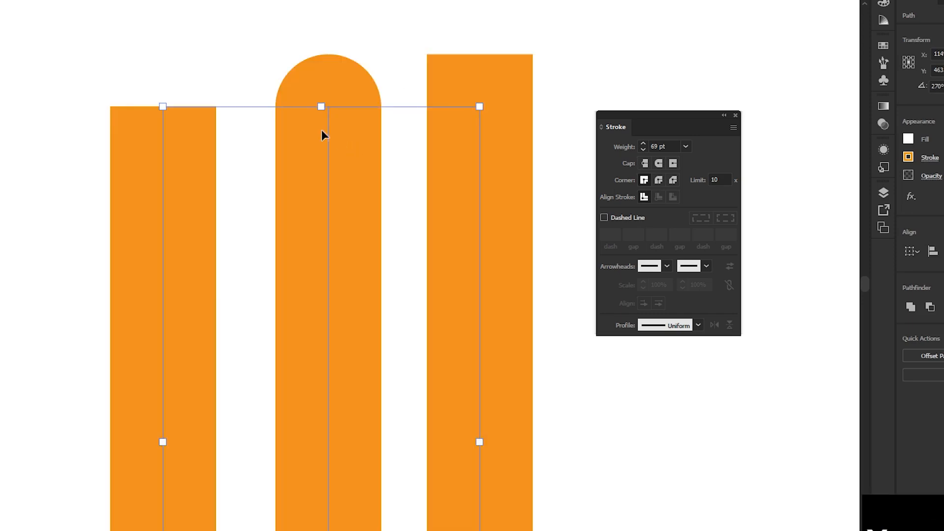
left_click(211, 79)
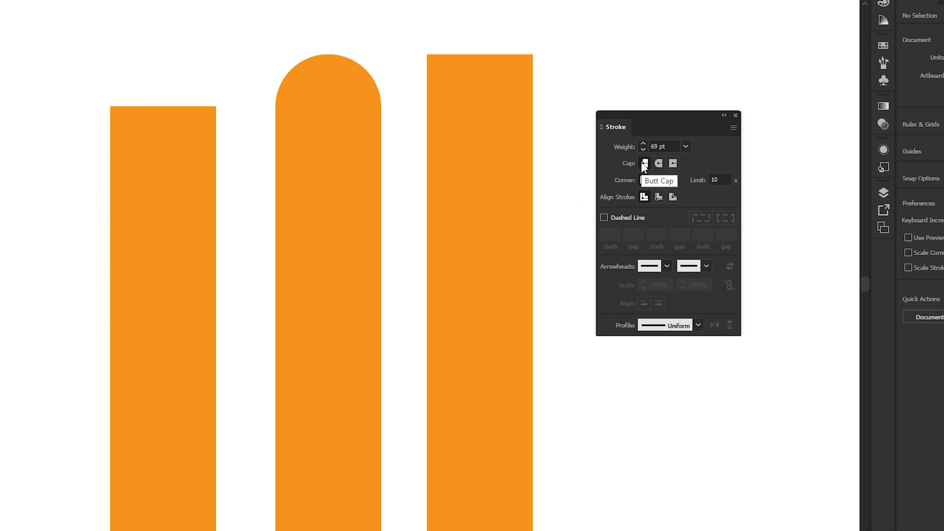
Step: Examine how the butt, round and projecting caps end relative to each line's path
left_click_drag(191, 86, 132, 206)
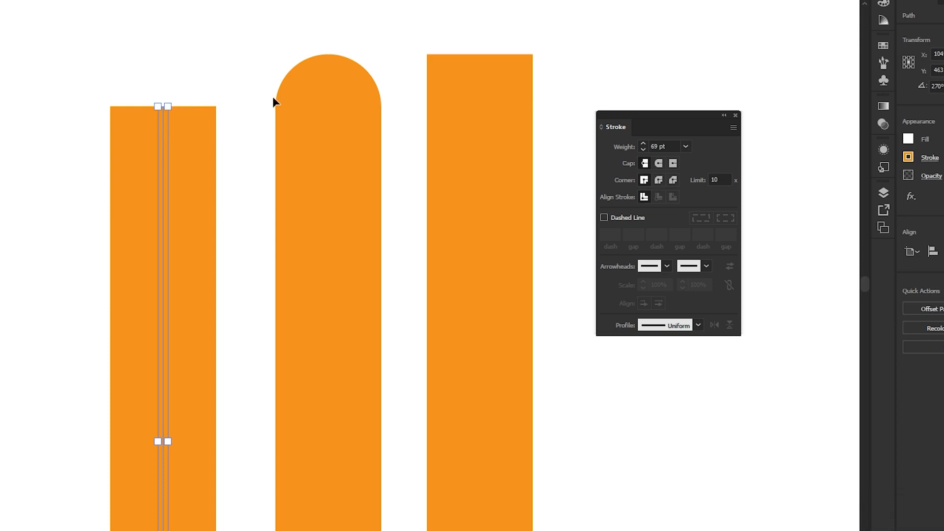
left_click_drag(244, 86, 400, 238)
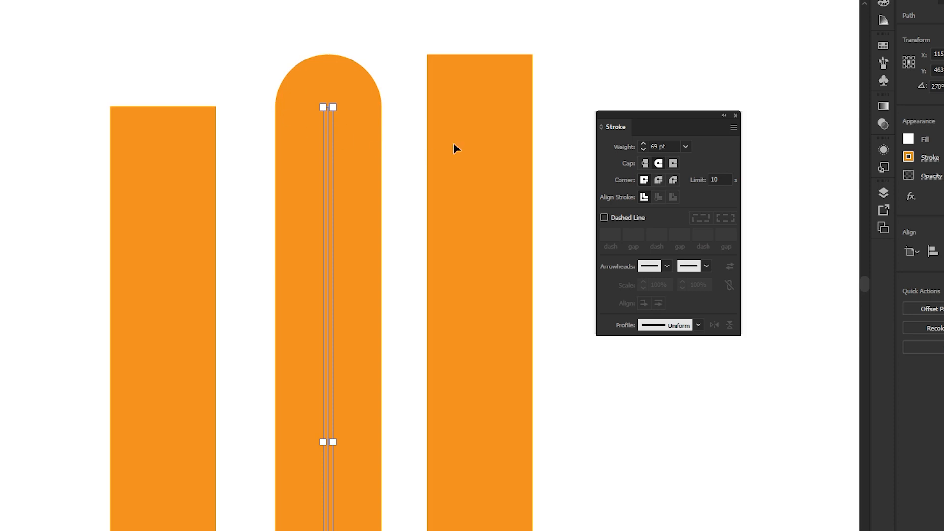
left_click(492, 197)
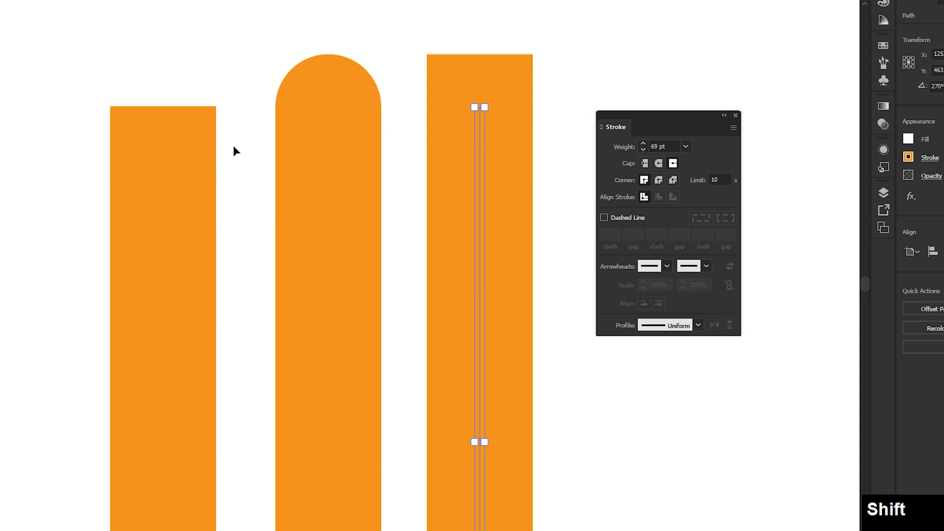
left_click_drag(232, 163, 101, 246)
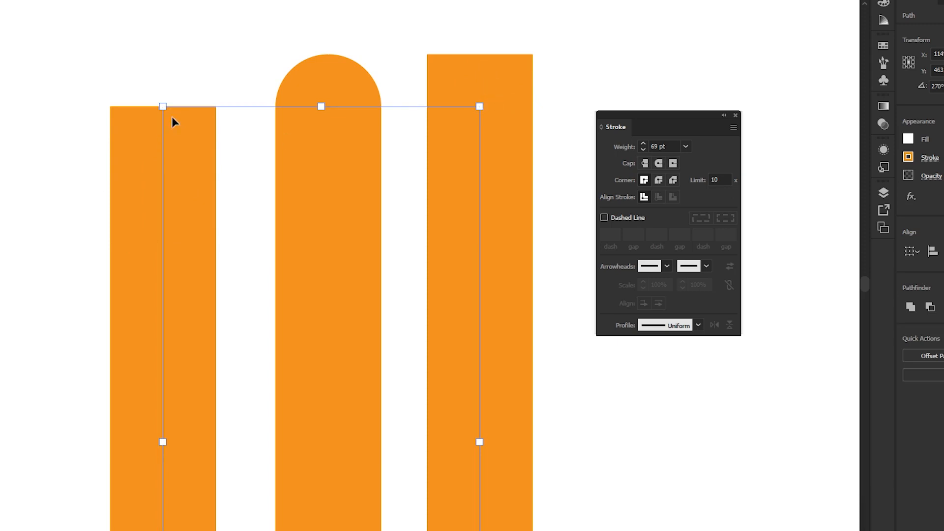
left_click(243, 179)
Step: Expand the fill and stroke of all three lines into shapes
scroll(356, 183, "down", 2)
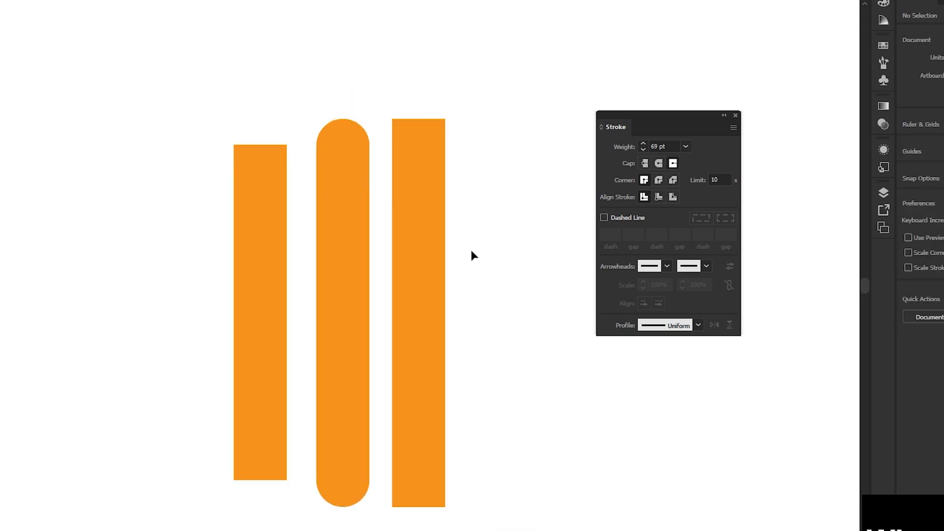
left_click_drag(507, 265, 502, 173)
left_click_drag(530, 99, 116, 305)
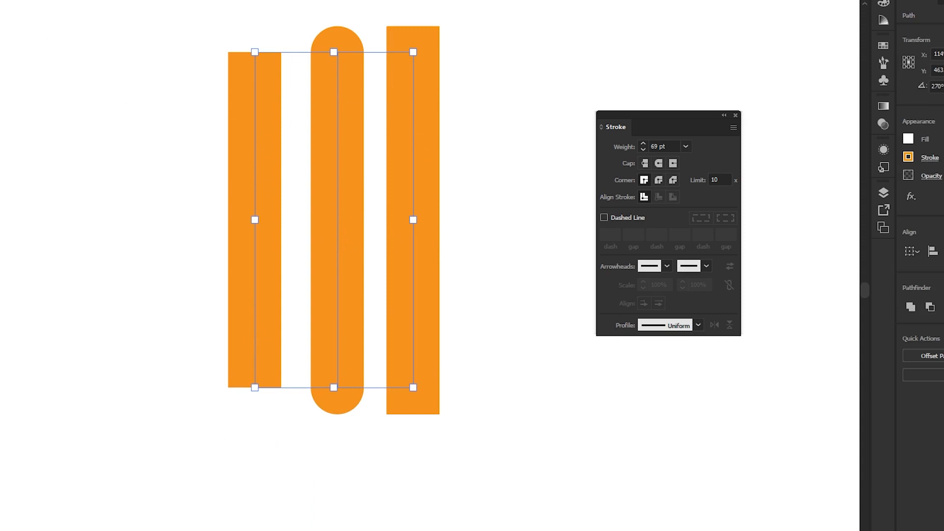
left_click(6, 1)
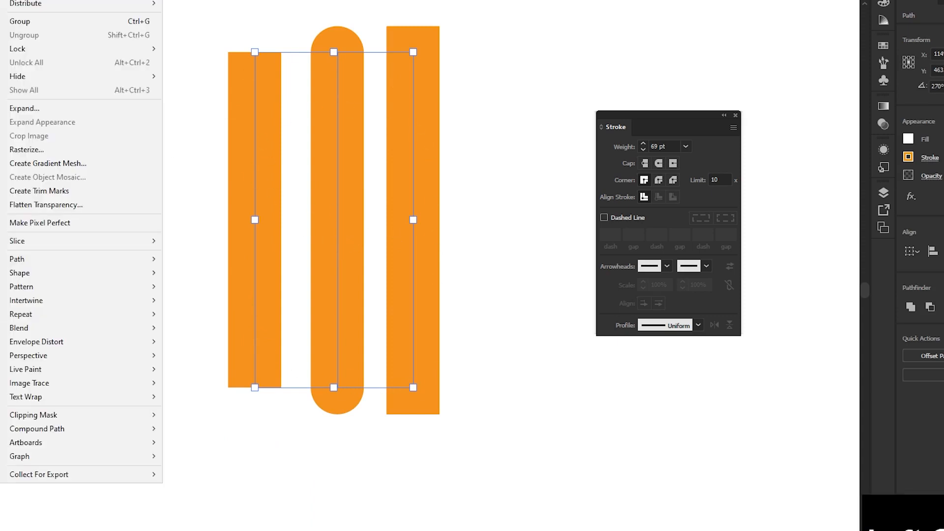
left_click(43, 109)
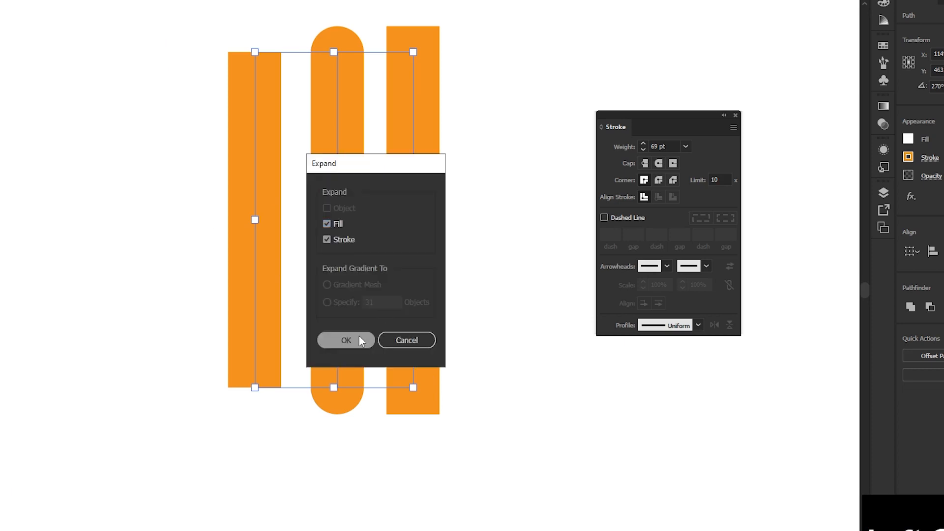
left_click(346, 340)
key("ctrl")
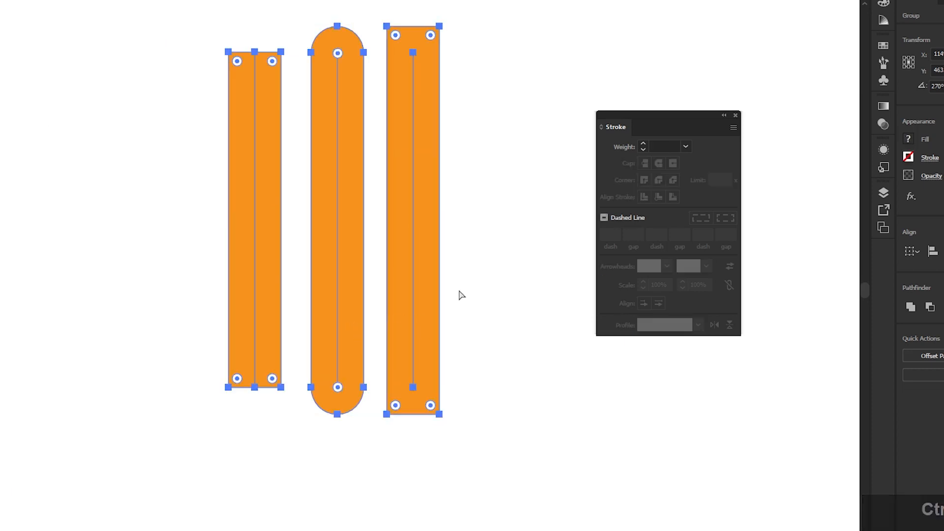
Step: Examine the outlines of the three expanded shapes against their original centre paths in Outline view, and return to the preview
key("ctrl+y")
left_click(447, 232)
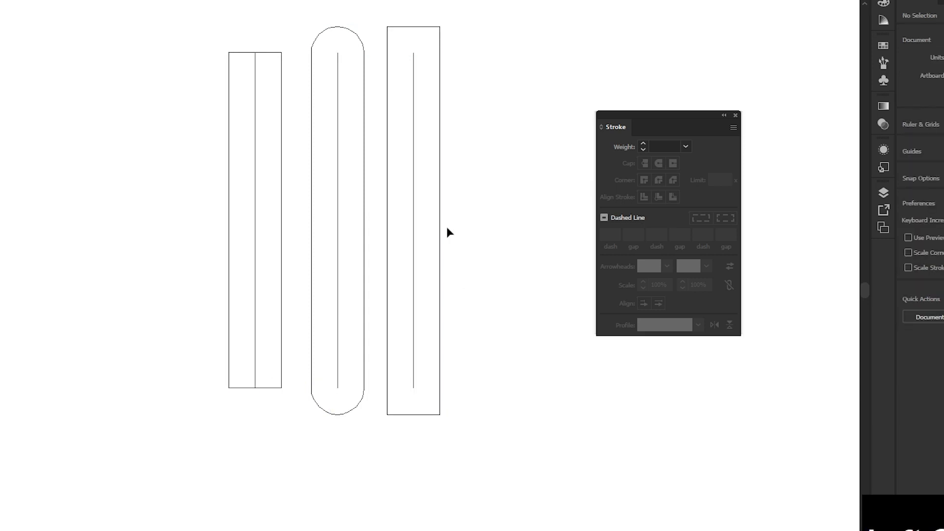
left_click(398, 31)
left_click(337, 26)
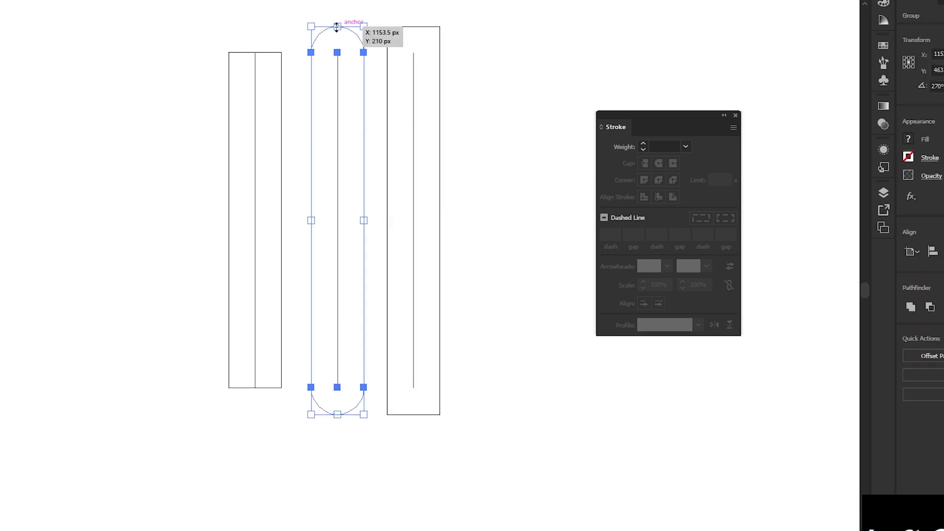
left_click_drag(312, 10, 462, 122)
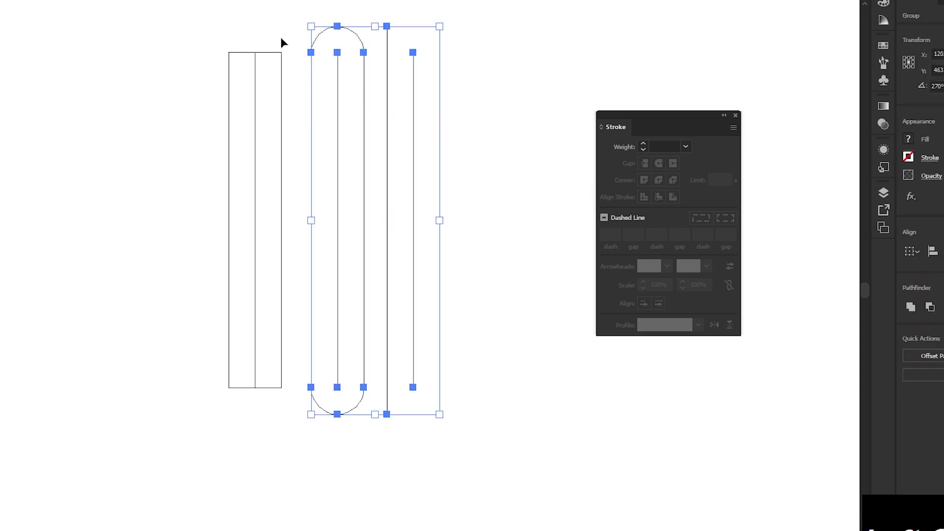
left_click(230, 114)
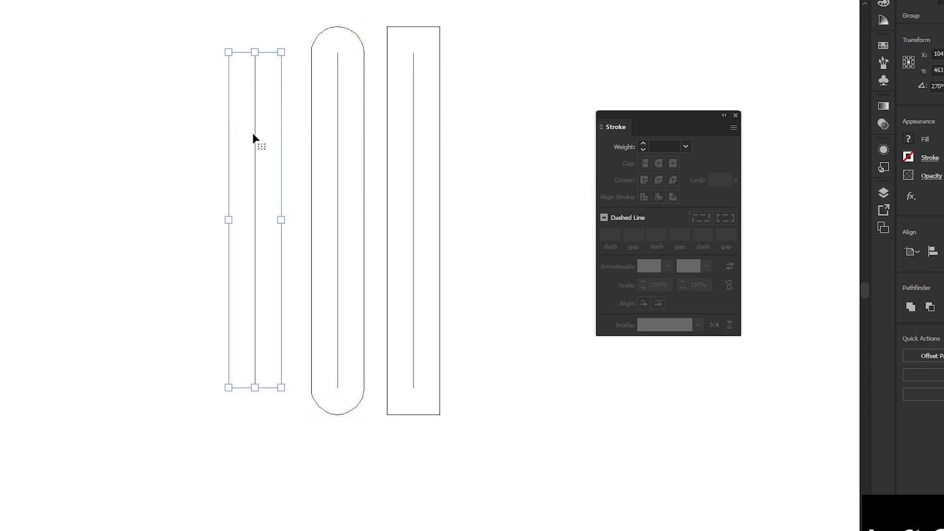
left_click(181, 61)
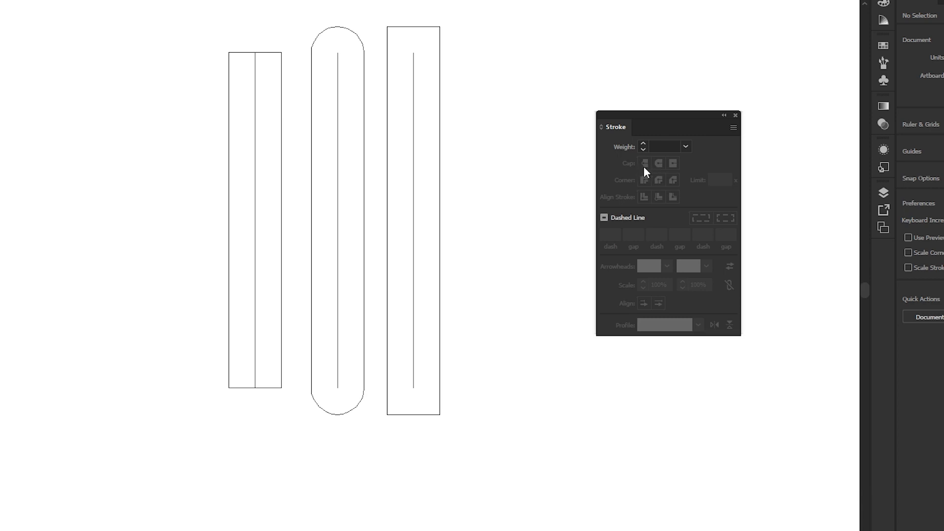
left_click_drag(480, 154, 210, 261)
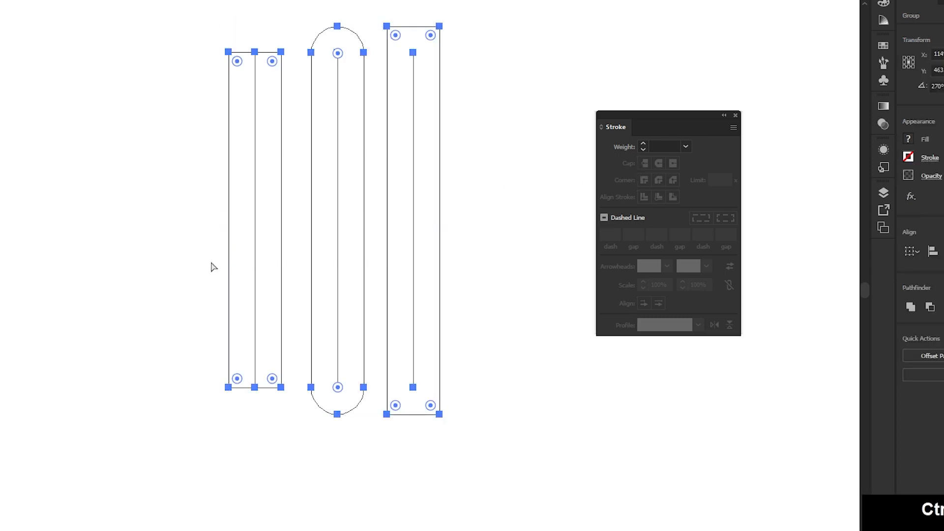
key("ctrl+y")
key("v")
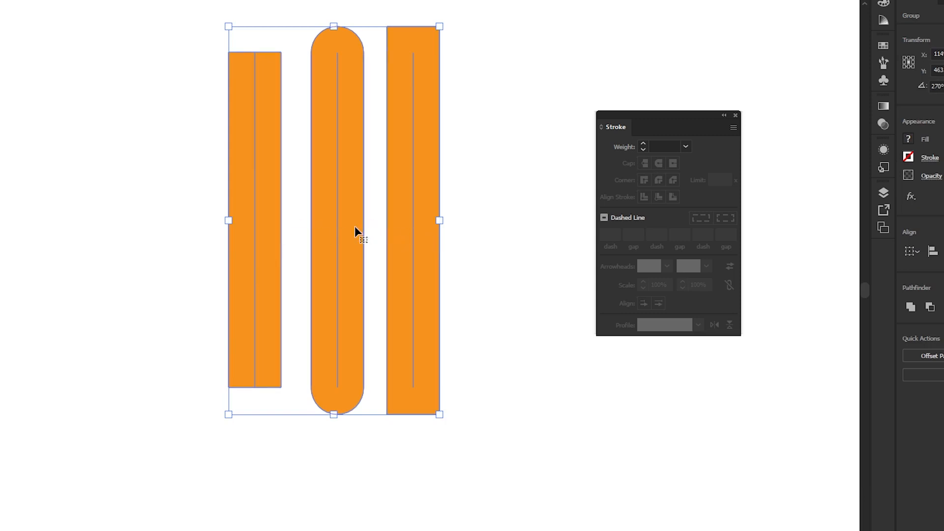
Step: Undo the expansion and the last shifts of the round-cap and projecting-cap lines, and deselect everything
key("ctrl+z")
key("ctrl+z")
key("ctrl+z")
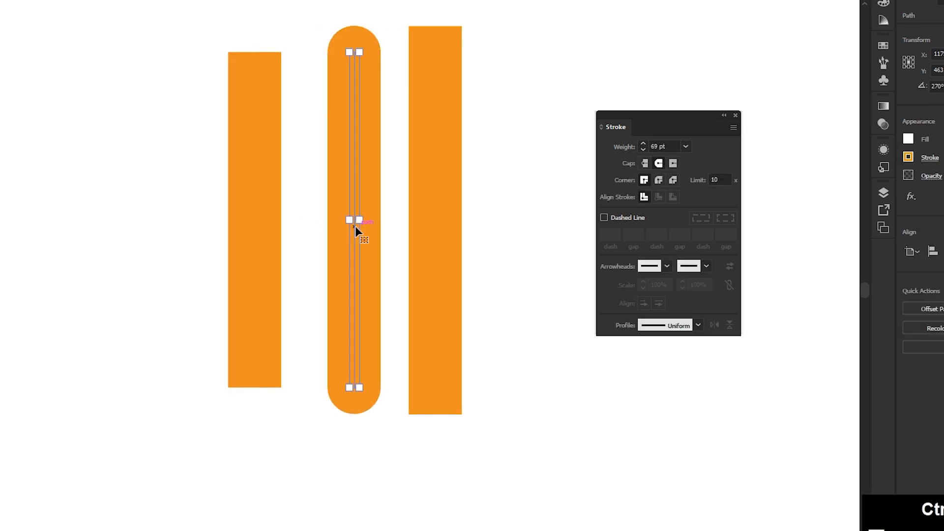
left_click(317, 175)
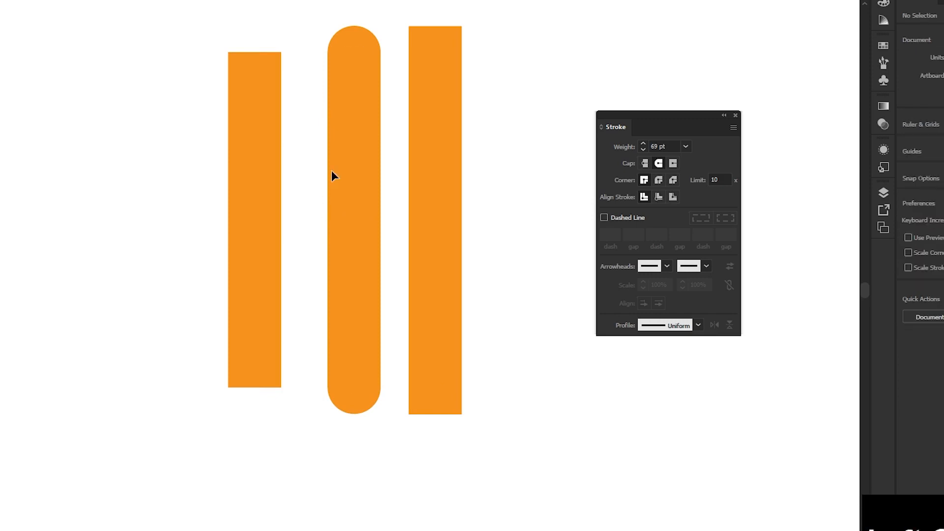
Step: Apply the lens-shaped width profile to the round-cap line and the triangular tapering width profile to the butt-cap line
left_click_drag(321, 166, 391, 246)
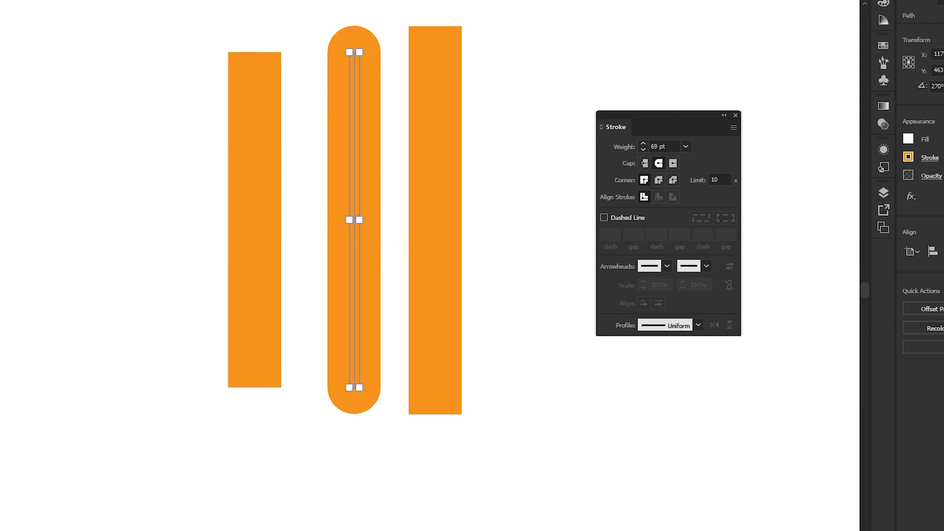
left_click(114, 17)
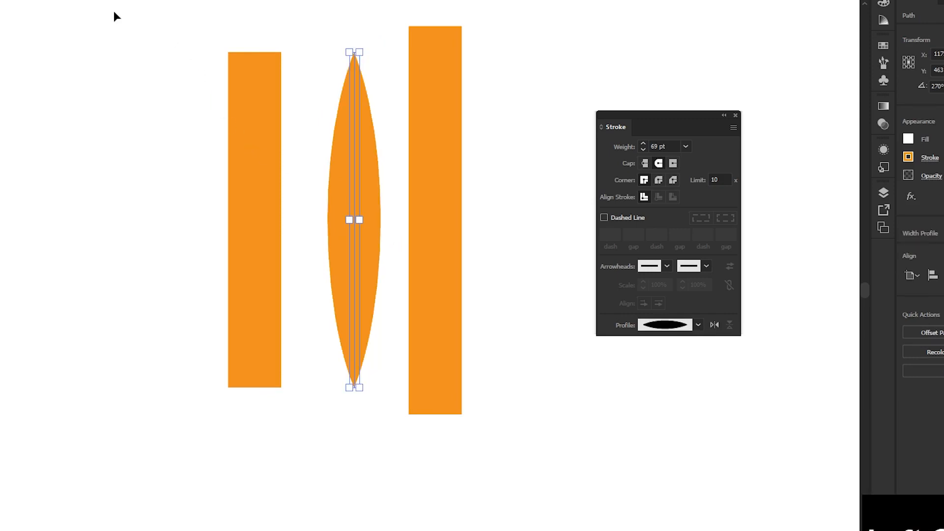
left_click_drag(209, 144, 301, 266)
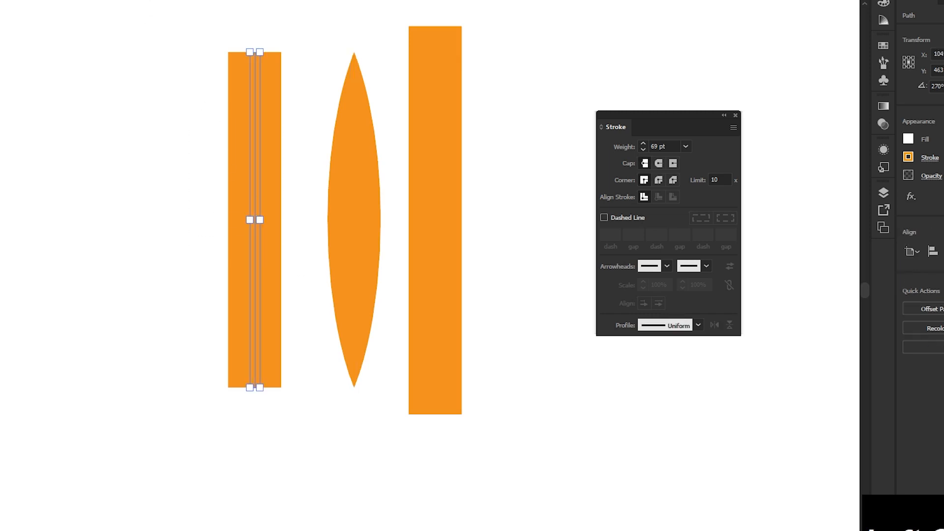
left_click(699, 325)
left_click(152, 74)
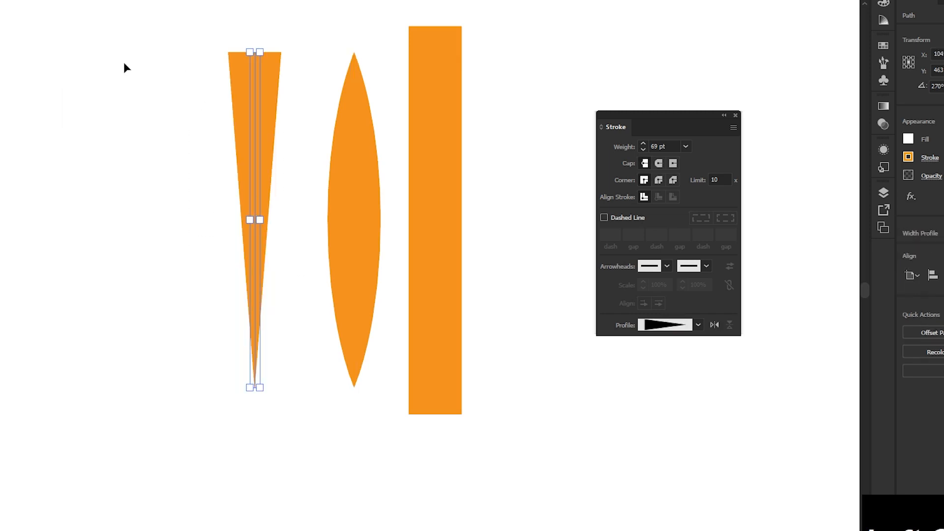
Step: Try the triangular width profile on the projecting-cap line, and replace it with the double-bulge profile
left_click_drag(498, 143, 400, 239)
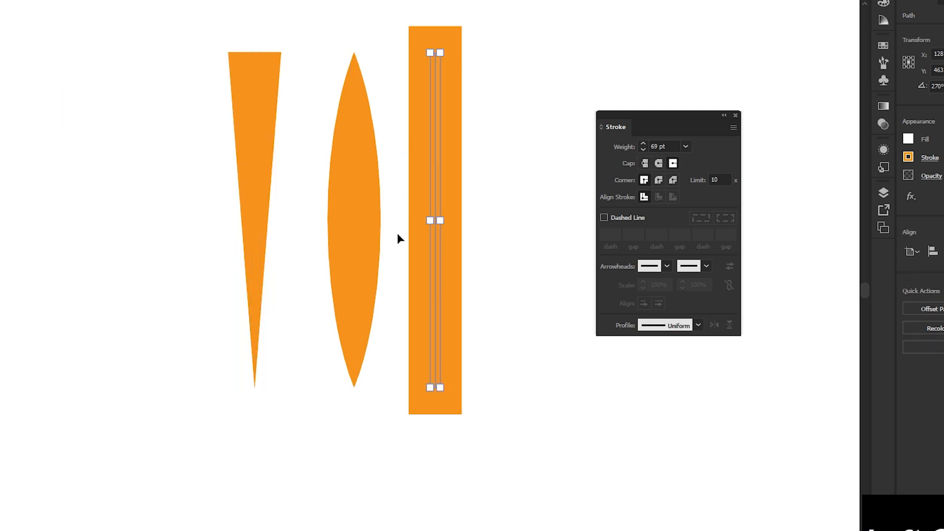
left_click(698, 325)
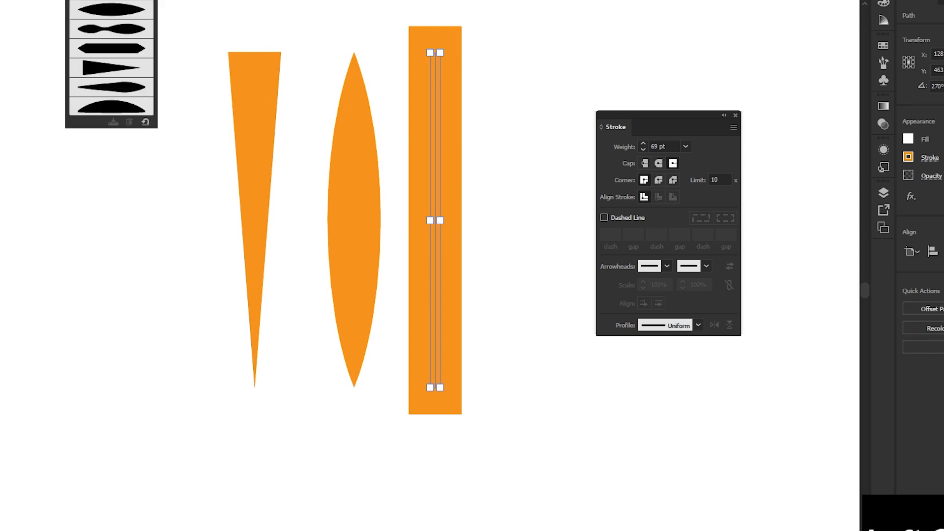
left_click(126, 63)
left_click(698, 325)
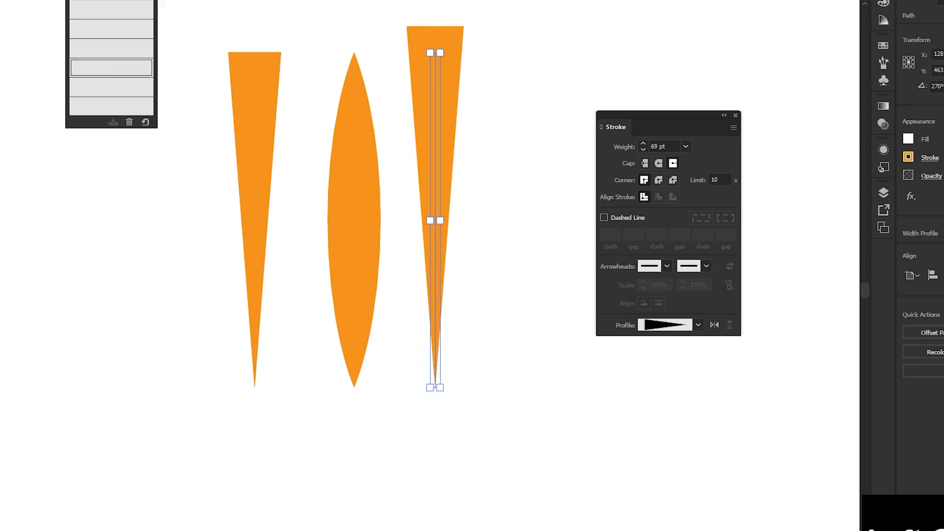
left_click(125, 30)
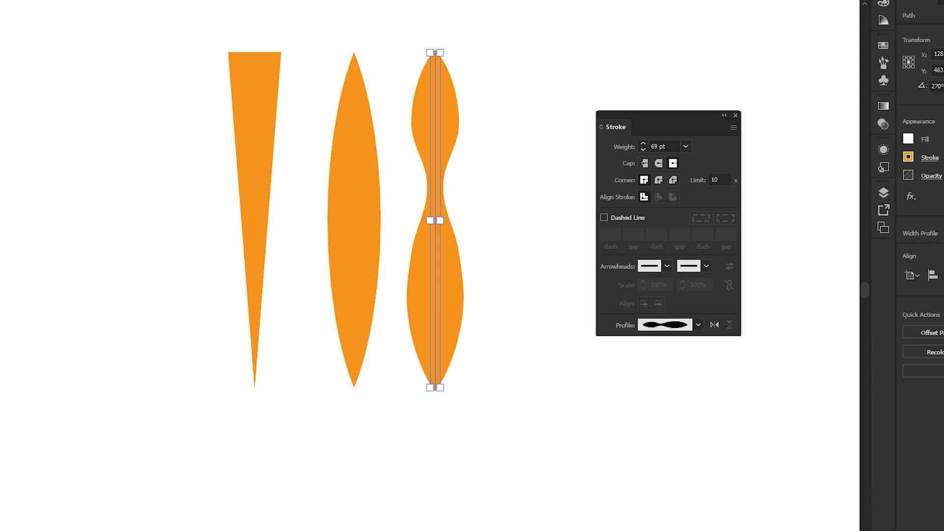
Step: Delete all three profiled lines from the artboard
left_click(533, 134)
left_click_drag(533, 134, 231, 320)
key("Delete")
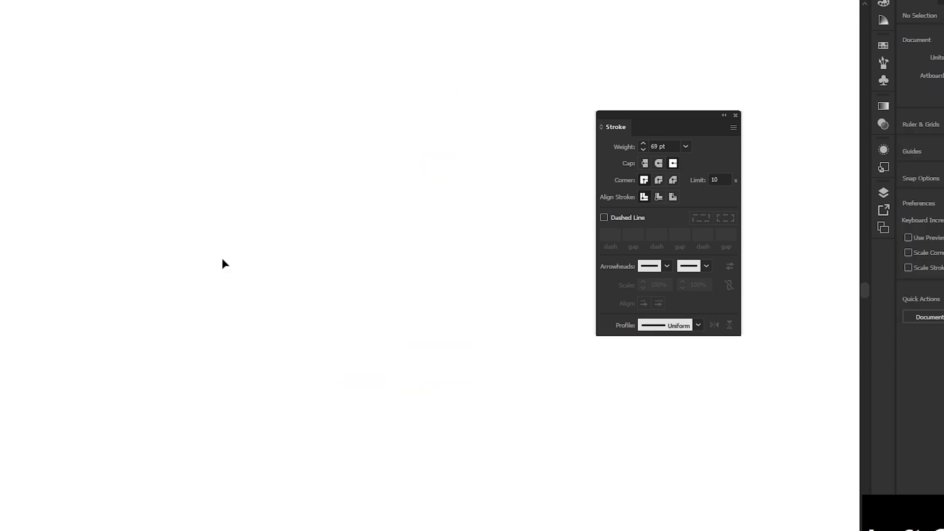
Step: Draw an orange-stroked square in the empty area, shift it down towards the Stroke panel, and set its stroke weight to 48 pt
left_click(0, 82)
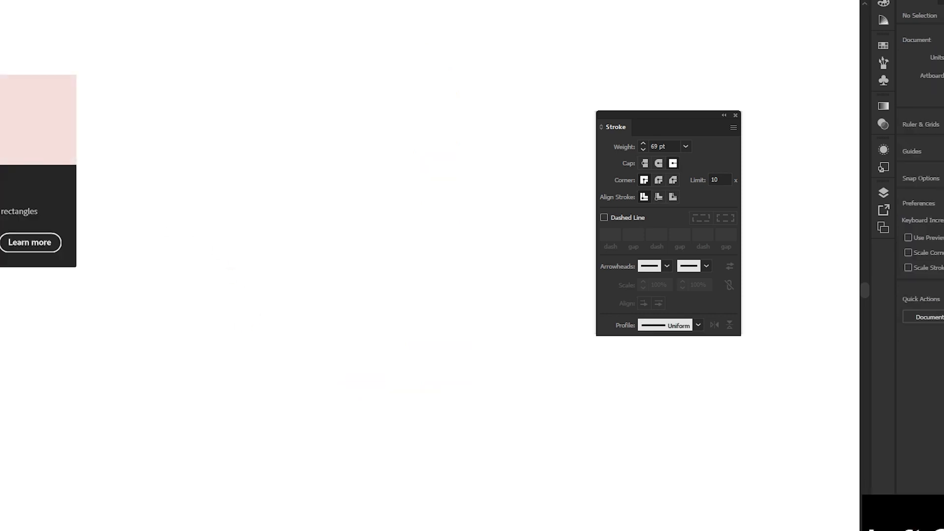
mouse_move(348, 170)
left_mouse_down()
mouse_move(430, 265)
mouse_move(450, 271)
left_mouse_up()
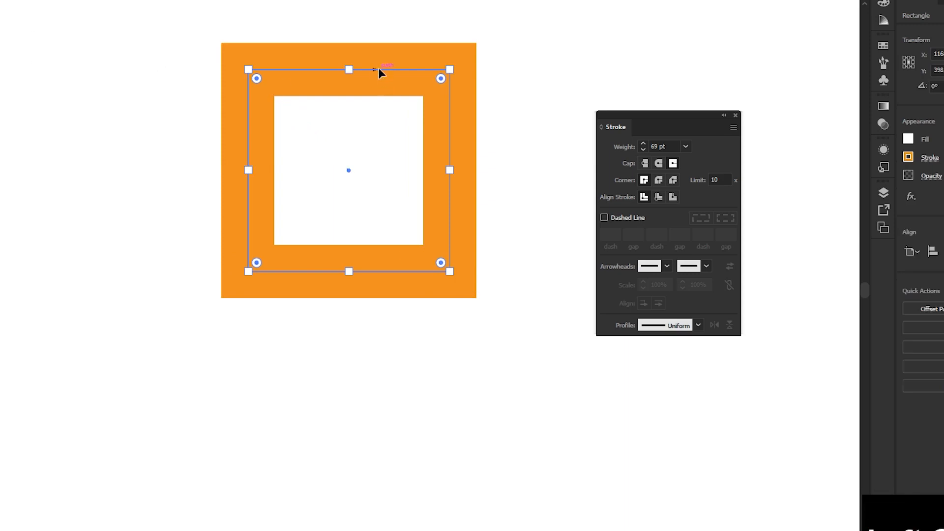
left_click_drag(378, 69, 437, 141)
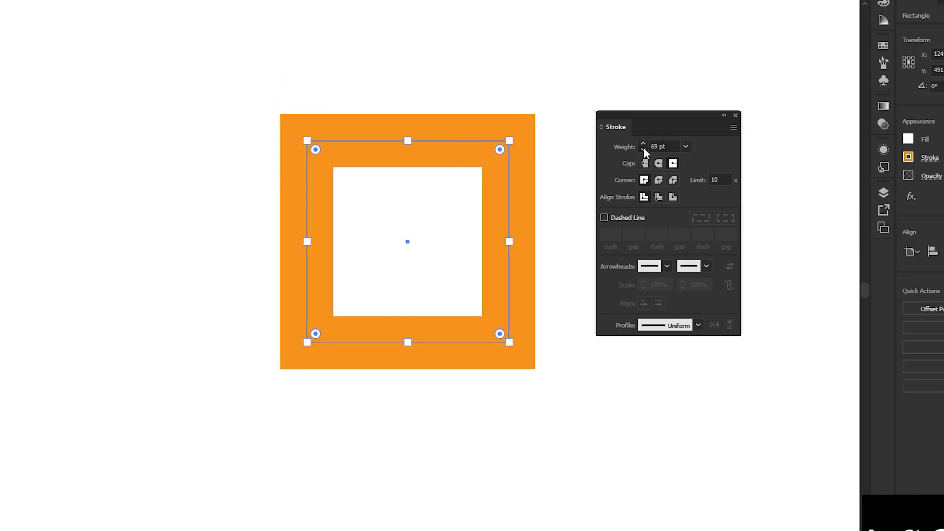
left_click(644, 149)
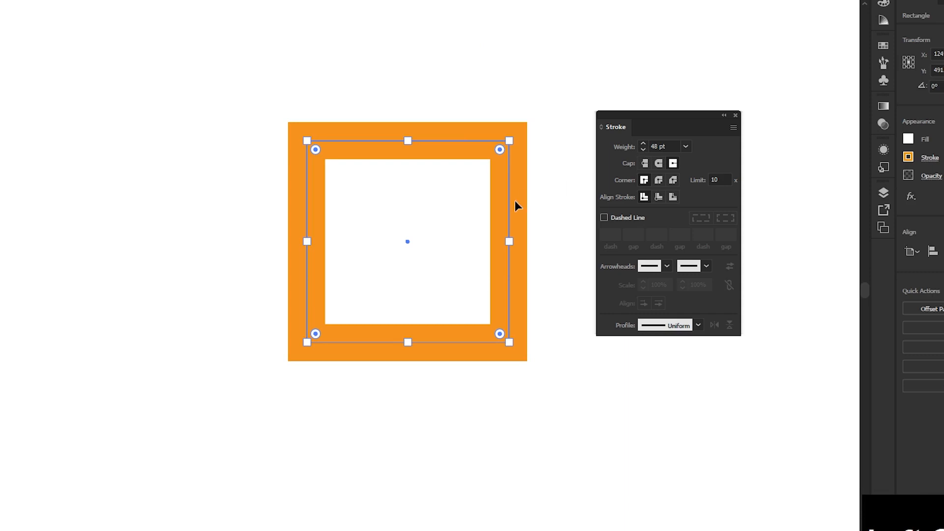
Step: Shift the square slightly up and to the right, and give its stroke a round corner join
left_click_drag(509, 202, 566, 158)
scroll(561, 151, "up", 4)
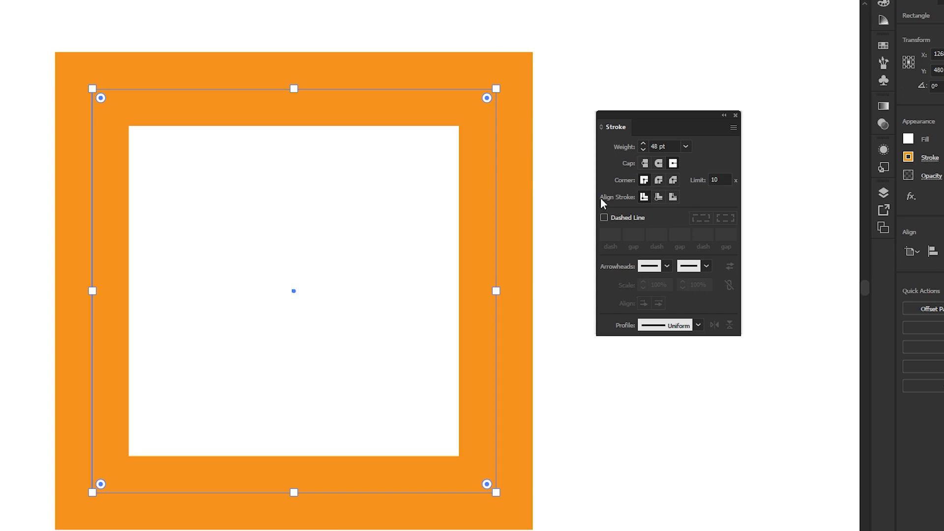
left_click(659, 181)
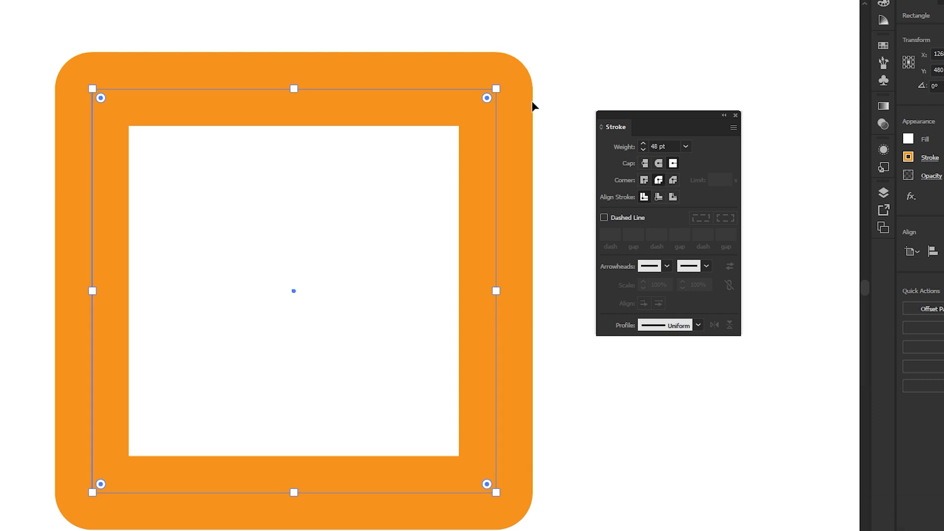
left_click_drag(486, 97, 534, 91)
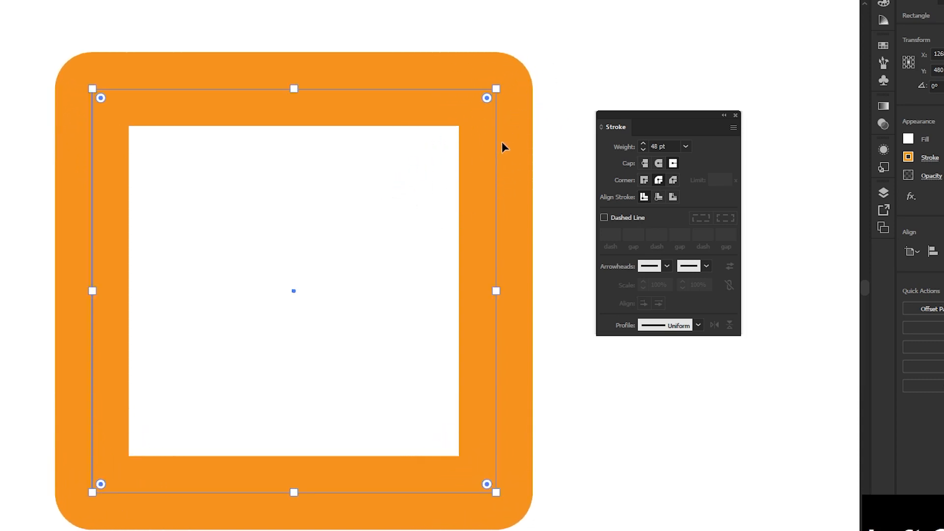
scroll(502, 142, "down", 3)
left_click_drag(411, 146, 439, 152)
Step: Draw a second rectangle about 385 by 304 px beside the square, and give its stroke a miter corner join
left_click(126, 123)
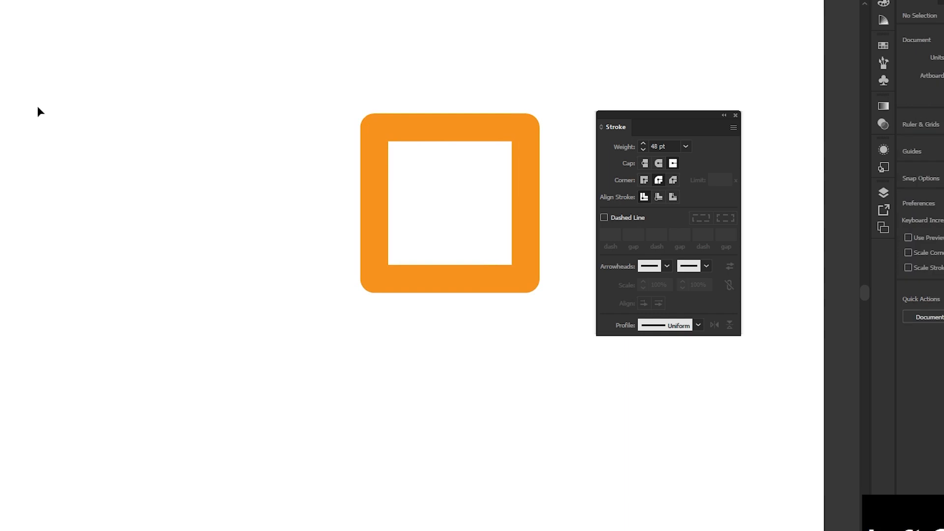
key("m")
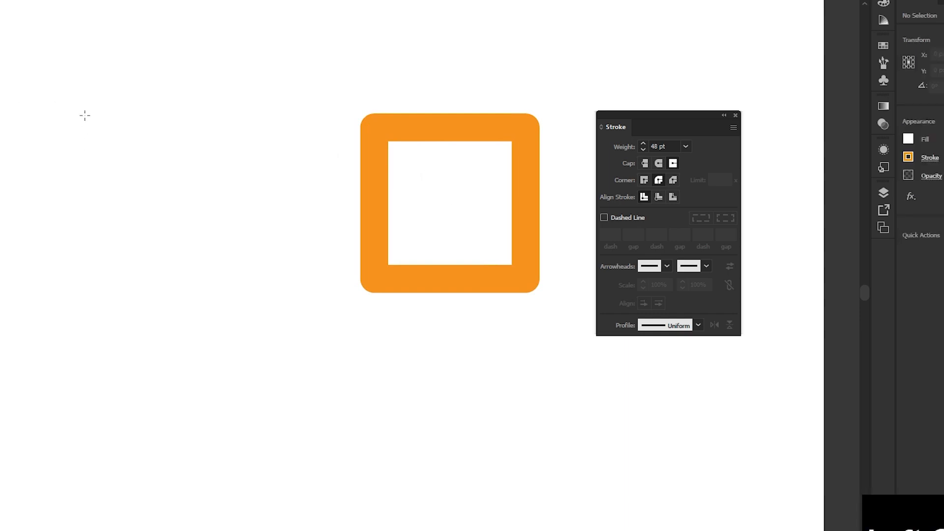
mouse_move(85, 116)
left_mouse_down()
mouse_move(275, 245)
mouse_move(306, 290)
left_mouse_up()
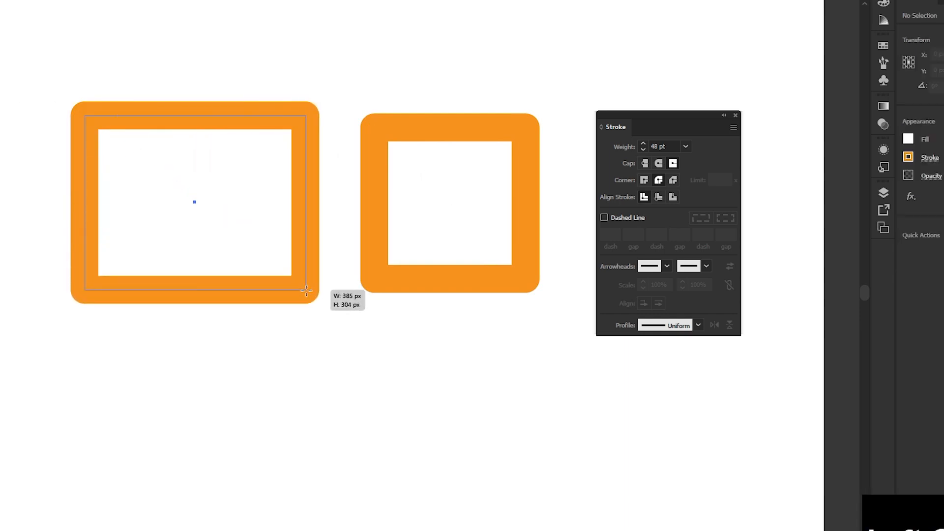
left_click(644, 180)
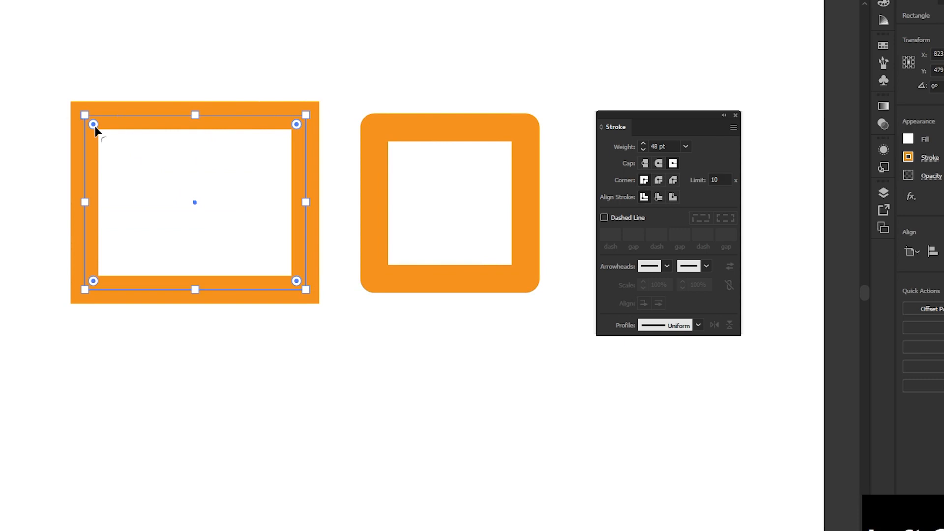
Step: Round the path corners of the rectangle and of the square strongly with their live corners
left_click_drag(94, 125, 134, 160)
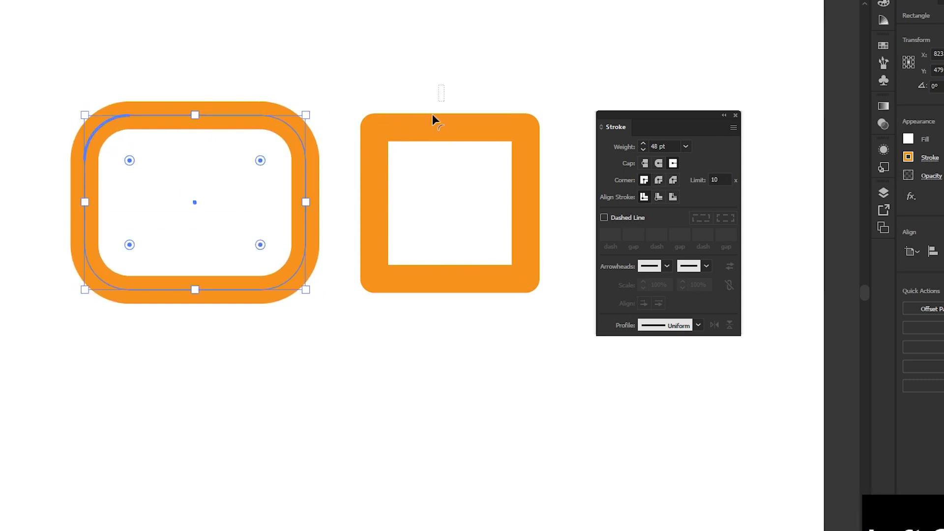
left_click(399, 185)
left_click_drag(384, 136, 418, 170)
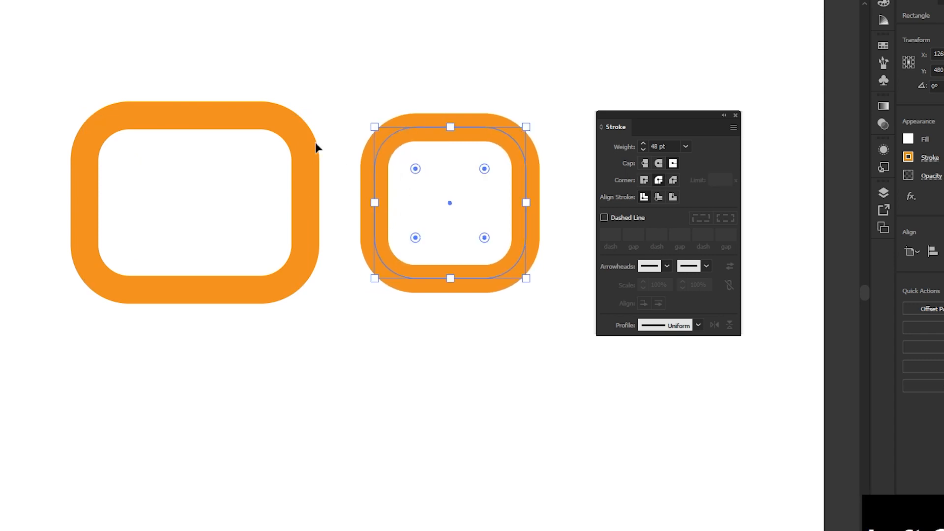
Step: Reduce the live corner radius of the rectangle and of the square back to 0 px
left_click_drag(295, 64, 176, 228)
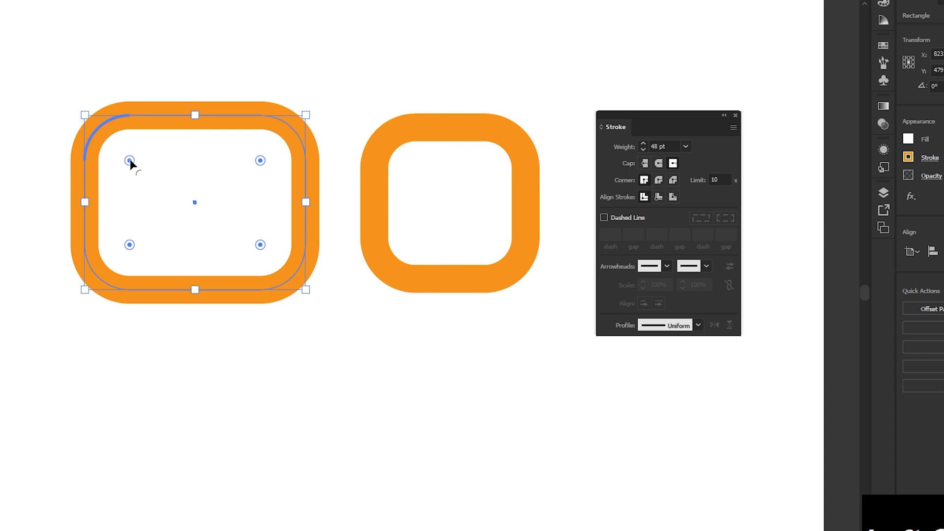
left_click_drag(130, 158, 77, 110)
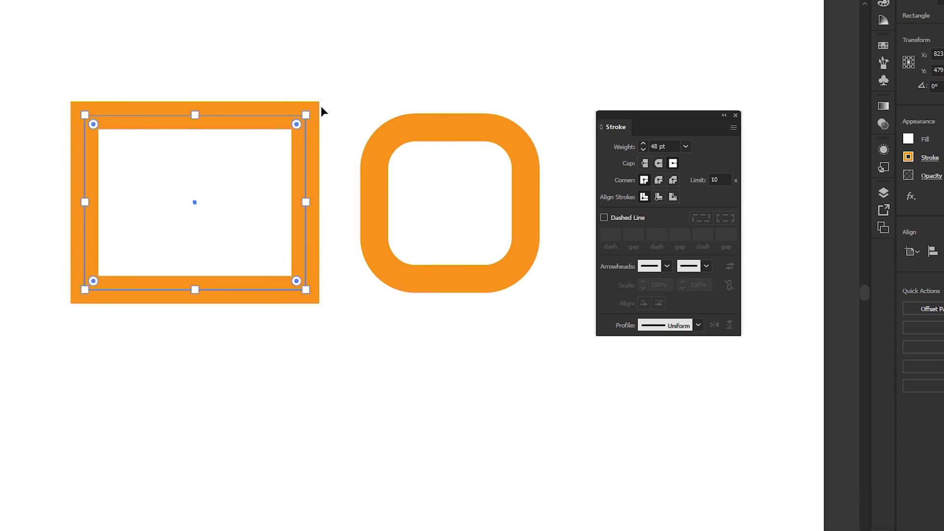
mouse_move(521, 64)
left_mouse_down()
mouse_move(445, 198)
mouse_move(433, 189)
left_mouse_up()
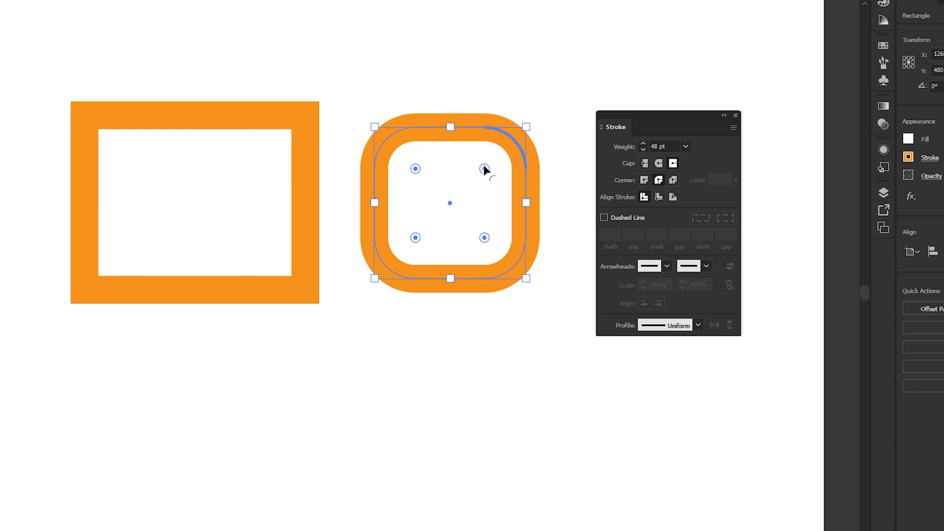
left_click_drag(483, 164, 547, 129)
scroll(436, 80, "up", 1, "alt")
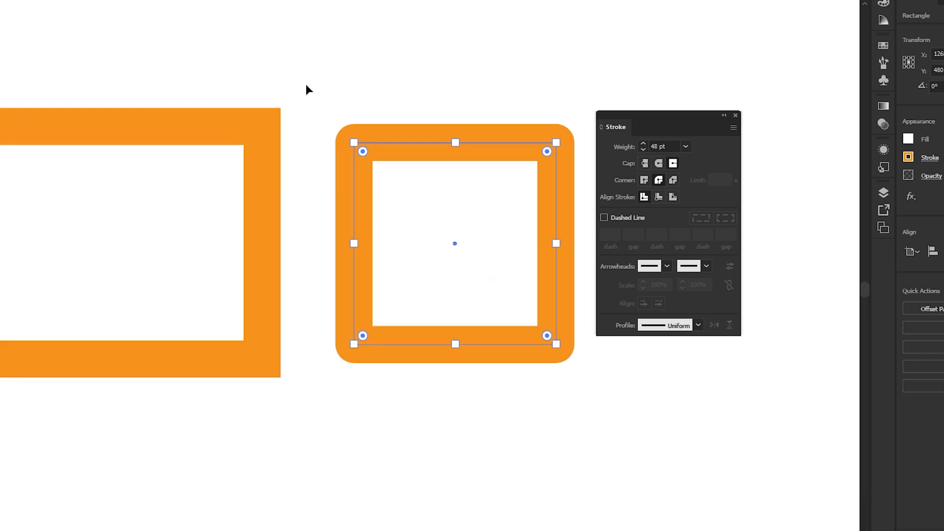
Step: Try to reduce the live corner radius of the miter-join rectangle and the round-join square below 0 px
left_click_drag(305, 79, 188, 243)
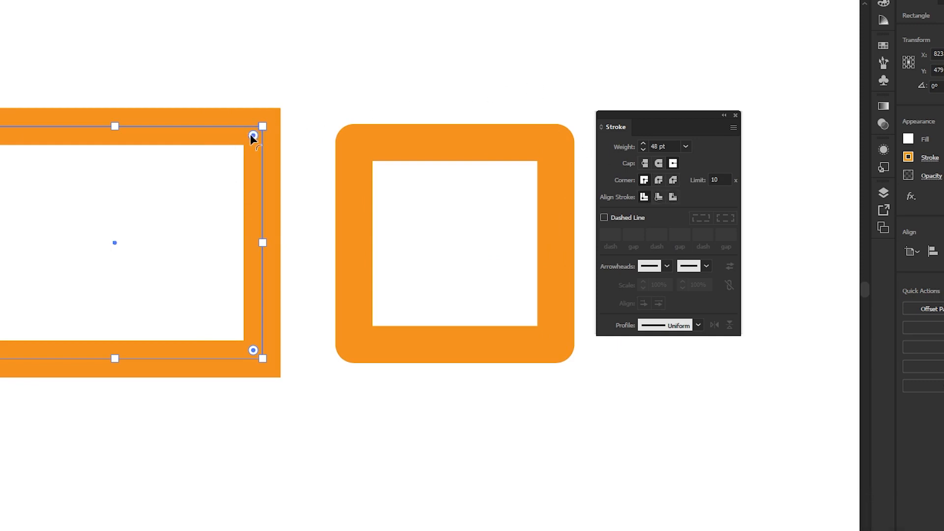
left_click_drag(252, 135, 306, 93)
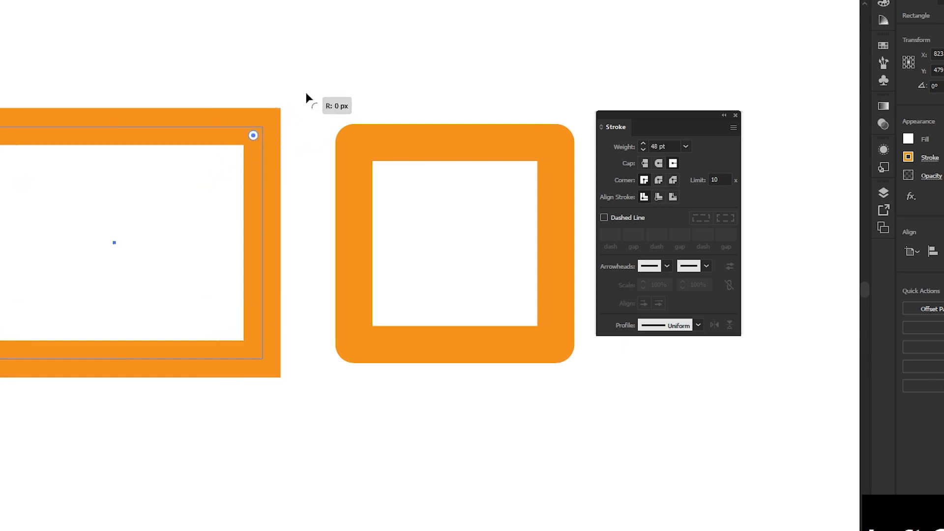
left_click_drag(397, 81, 482, 251)
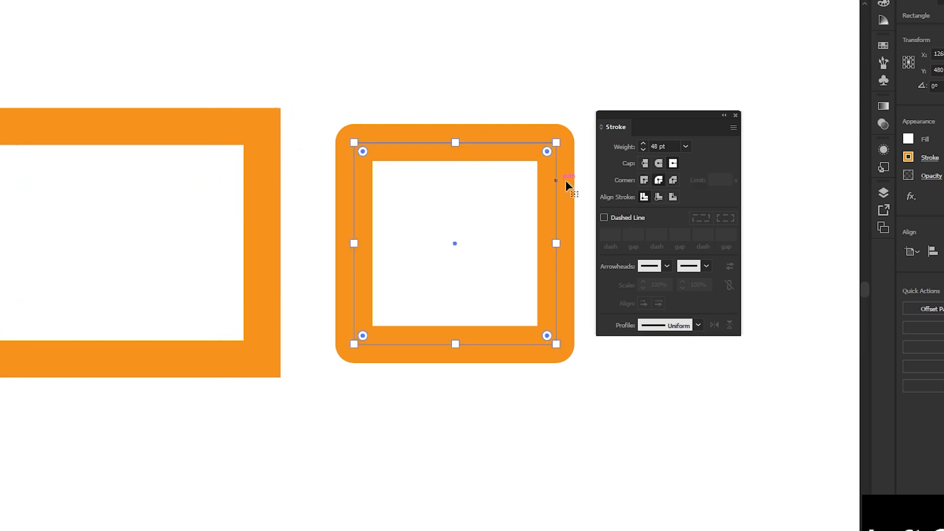
left_click(658, 179)
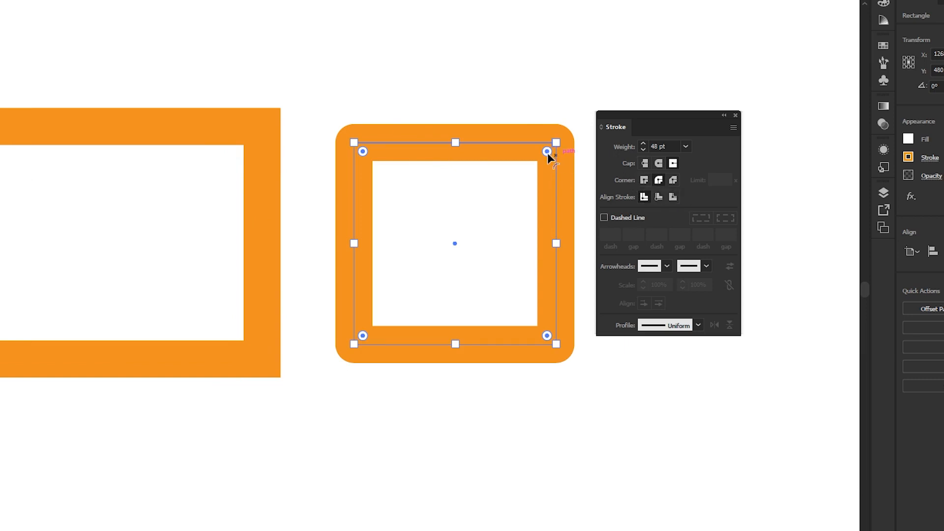
mouse_move(547, 152)
left_mouse_down()
mouse_move(537, 172)
mouse_move(551, 146)
left_mouse_up()
Step: Examine how the round-join stroke curves around the sharp path corner of the square
scroll(566, 141, "up", 3)
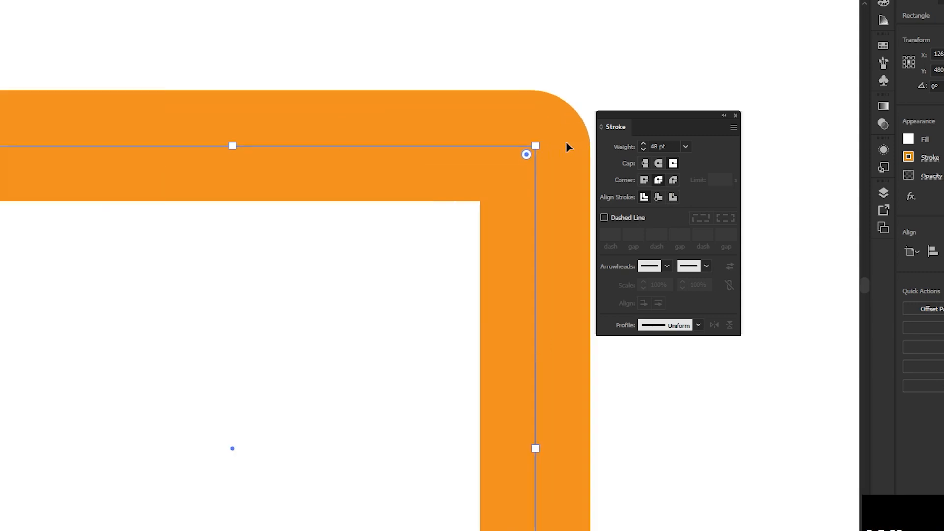
left_click(527, 73)
left_click(501, 165)
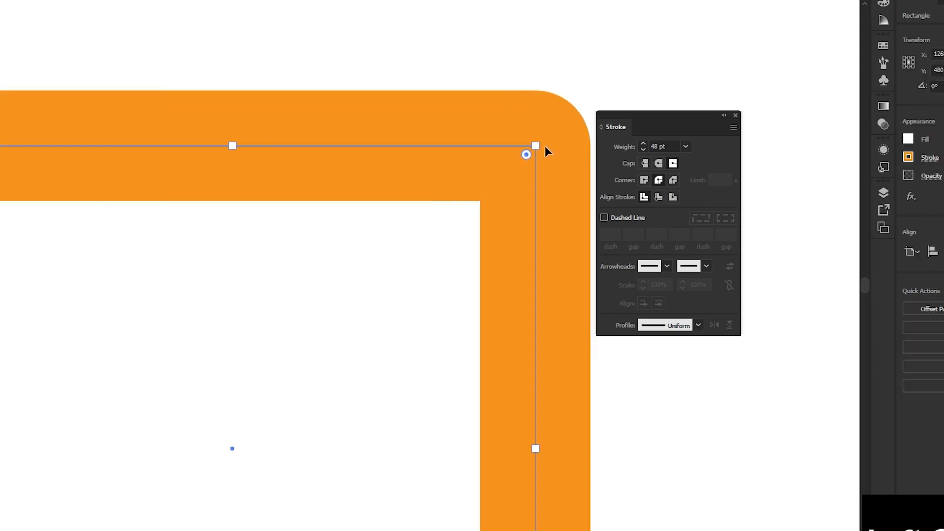
scroll(558, 132, "up", 5)
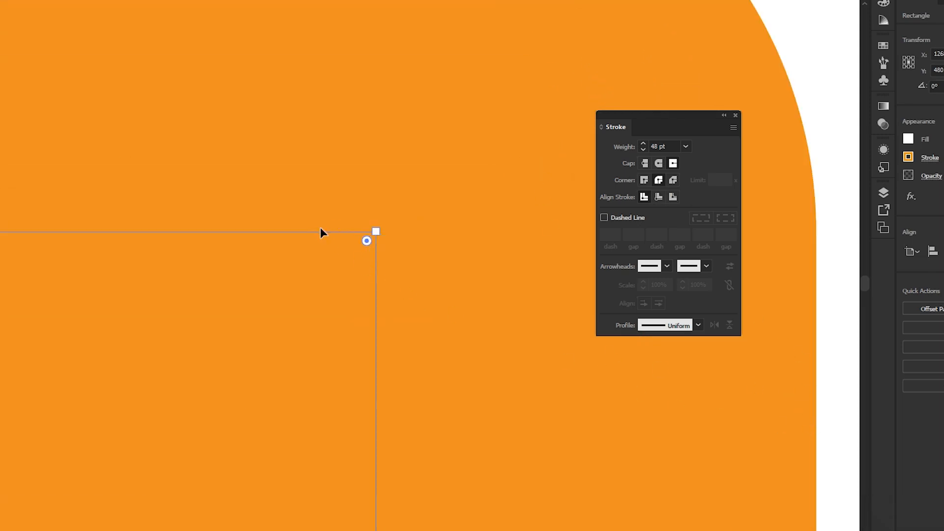
scroll(395, 291, "down", 5)
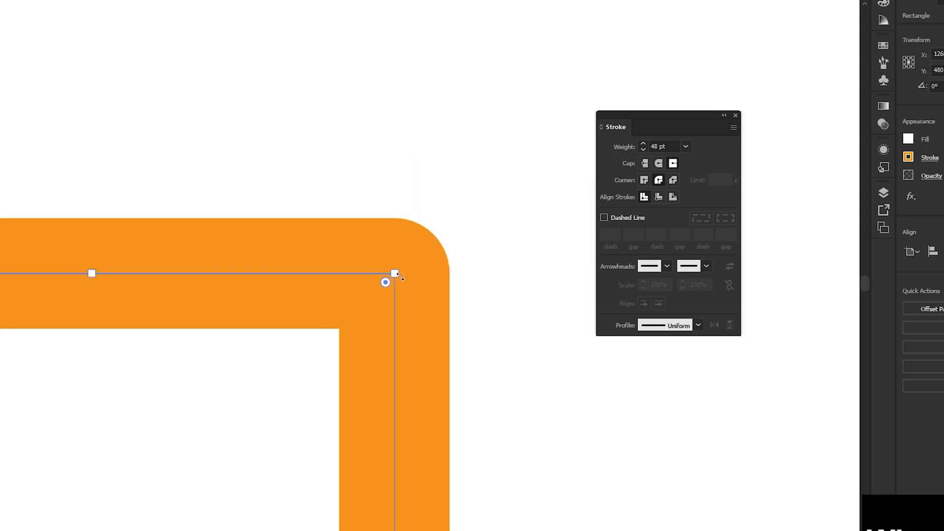
left_click_drag(410, 348, 488, 209)
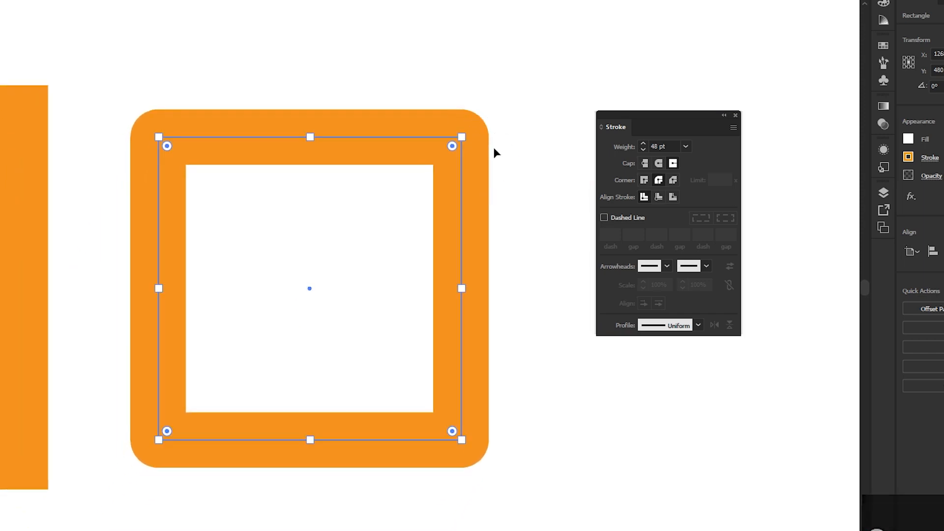
Step: Round the path corners of the round-join square strongly with its live corners and return them to sharp
left_click_drag(403, 198, 489, 180)
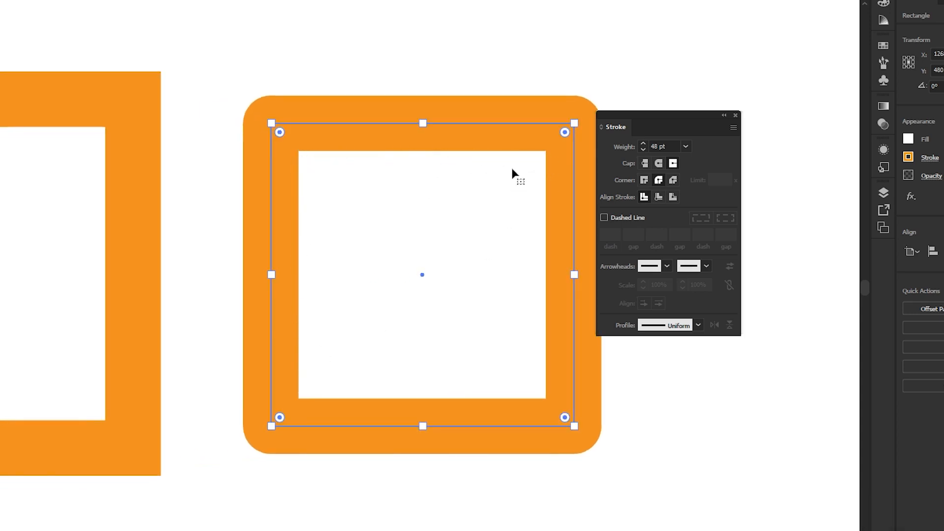
left_click_drag(566, 130, 480, 209)
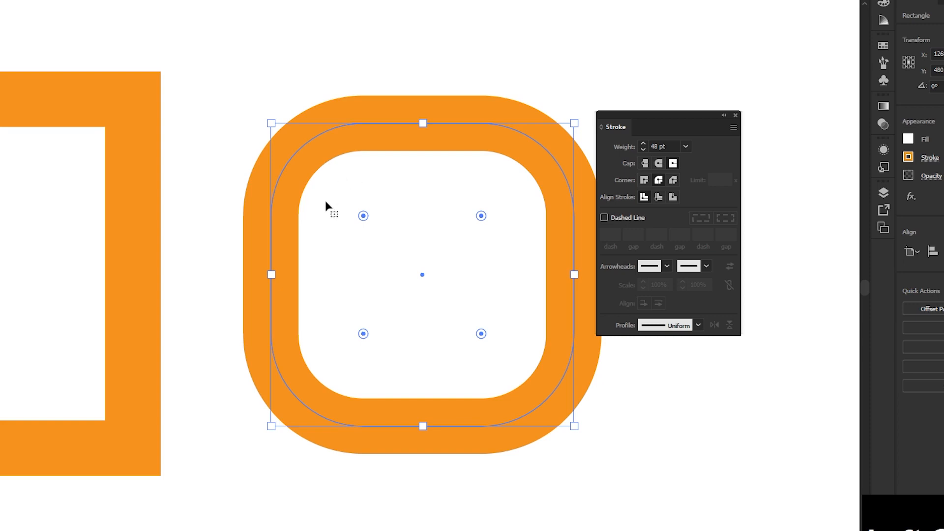
left_click_drag(363, 216, 242, 82)
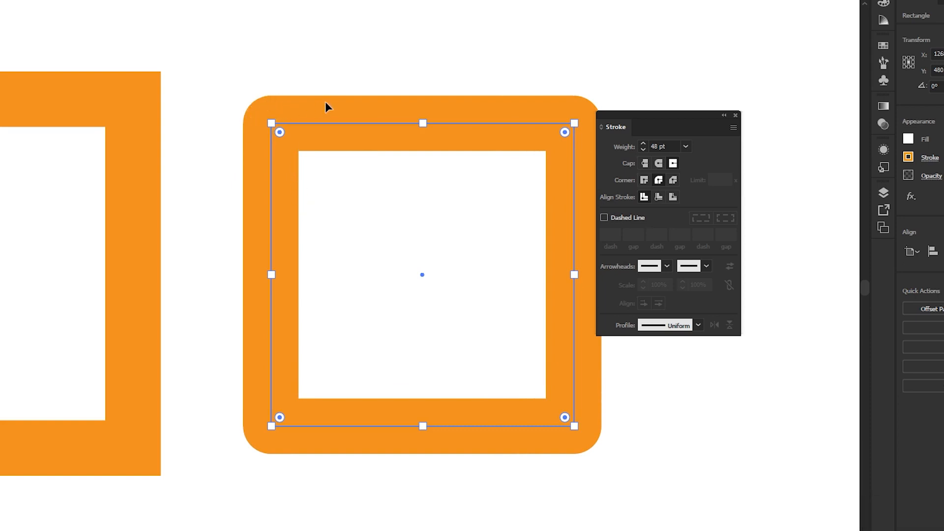
Step: Try to reduce the live corner radius of the miter-join rectangle below 0 px
scroll(325, 101, "down", 2)
left_click_drag(277, 48, 317, 73)
left_click(206, 173)
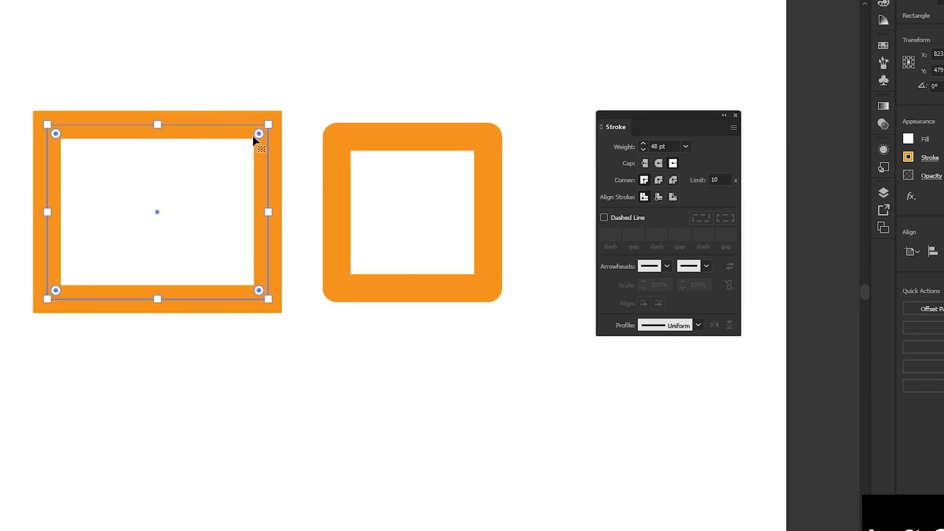
left_click_drag(256, 137, 289, 105)
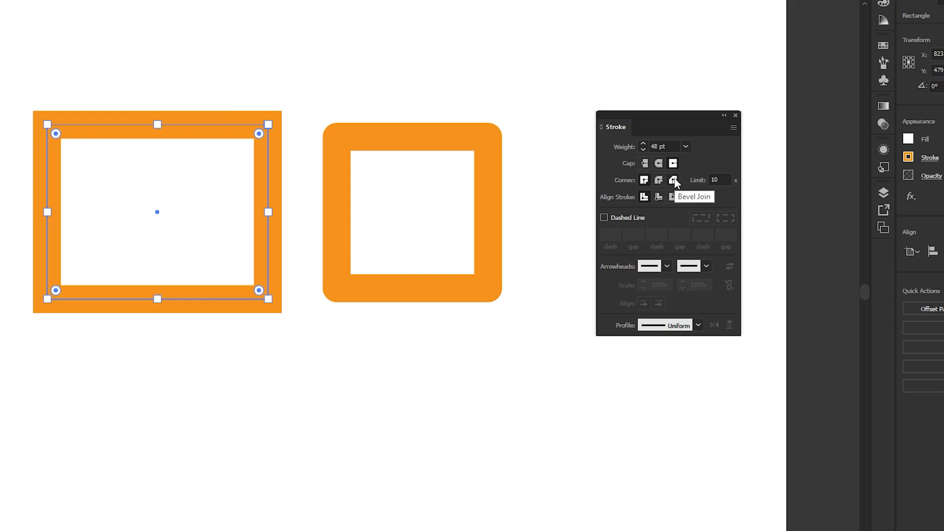
Step: Delete the rectangle and the square, and draw a smaller square with a 48 pt orange stroke and miter join in their place
left_click_drag(485, 63, 175, 385)
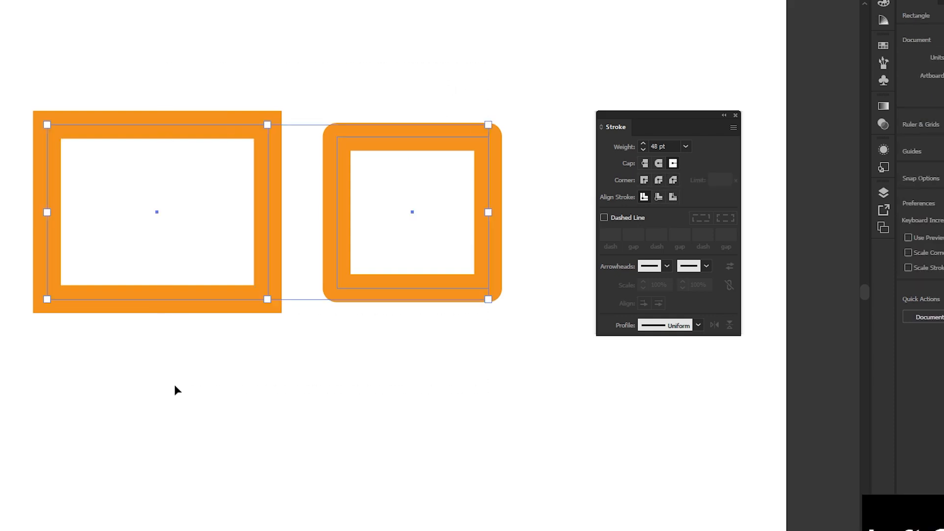
key("Delete")
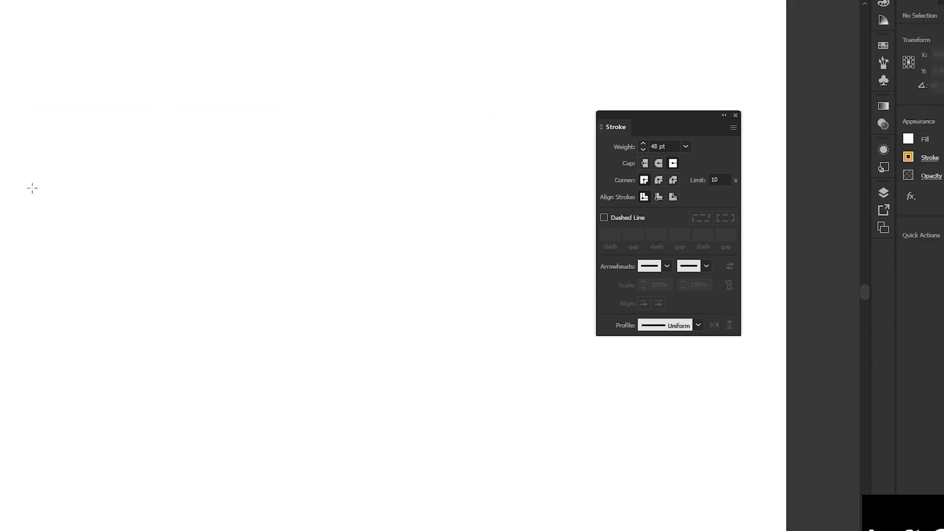
left_click_drag(32, 188, 103, 257)
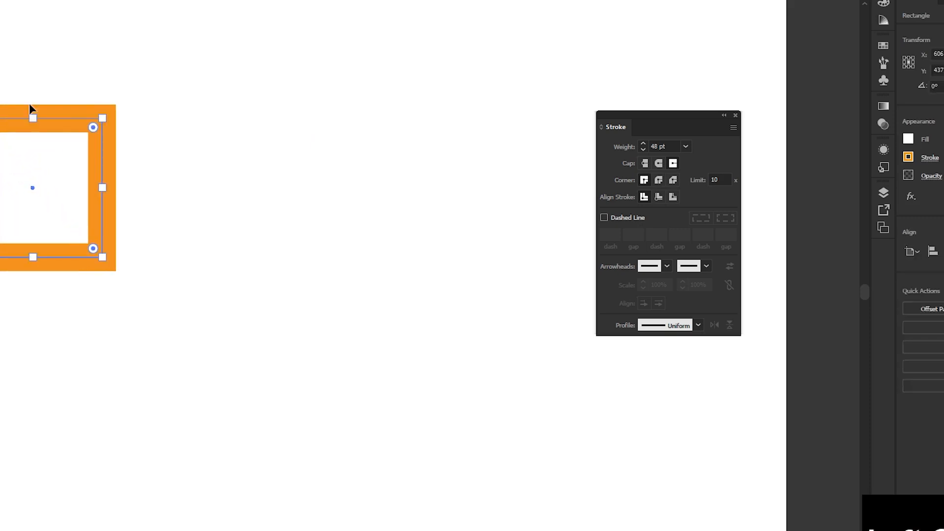
left_click_drag(49, 117, 88, 142)
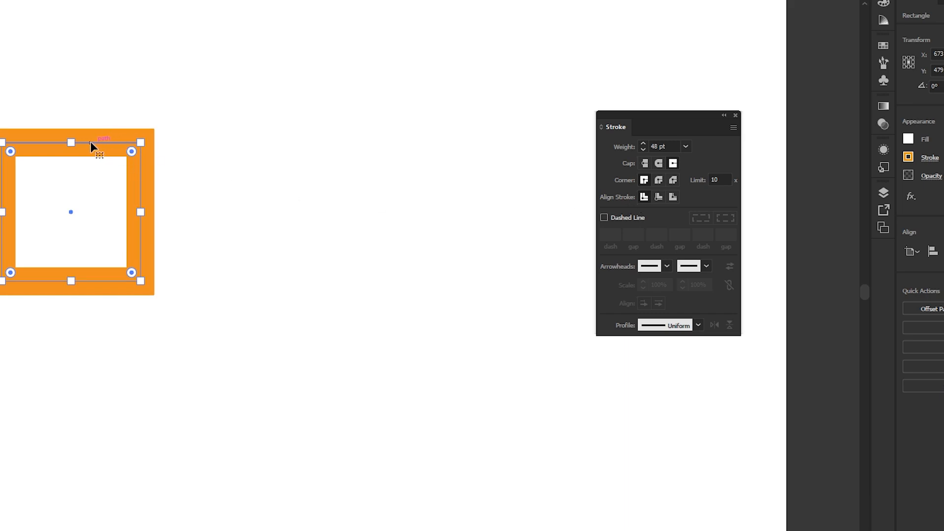
Step: Duplicate the square to its right, giving the copy a round join and a 62 pt stroke weight
left_click_drag(96, 142, 276, 152)
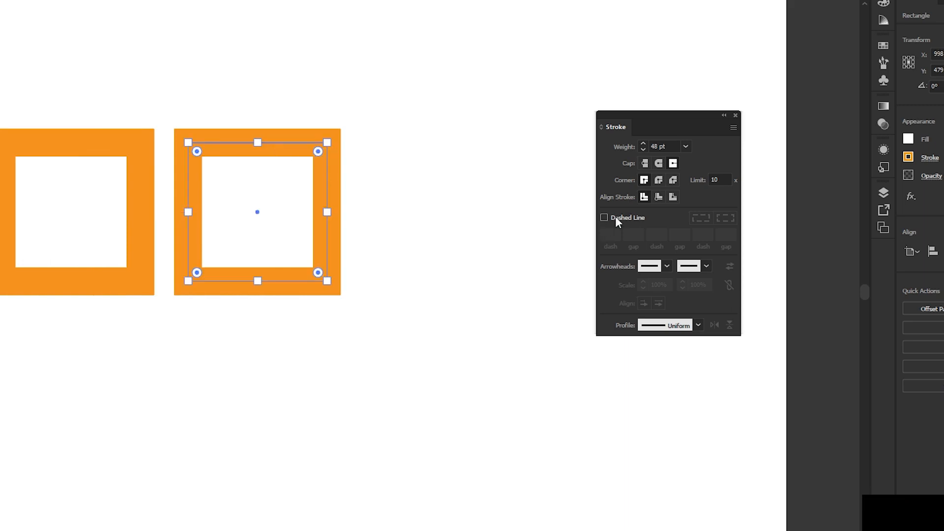
left_click(659, 180)
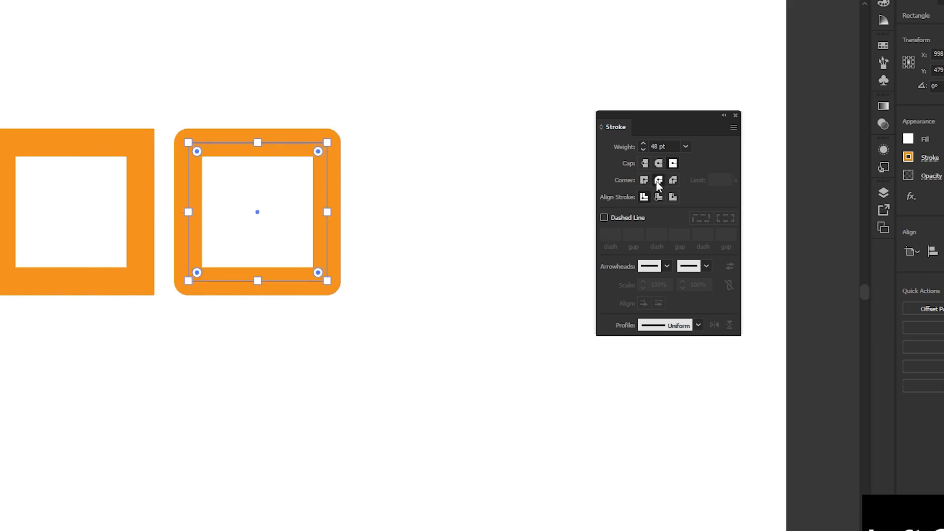
left_click(644, 143)
left_click(645, 143)
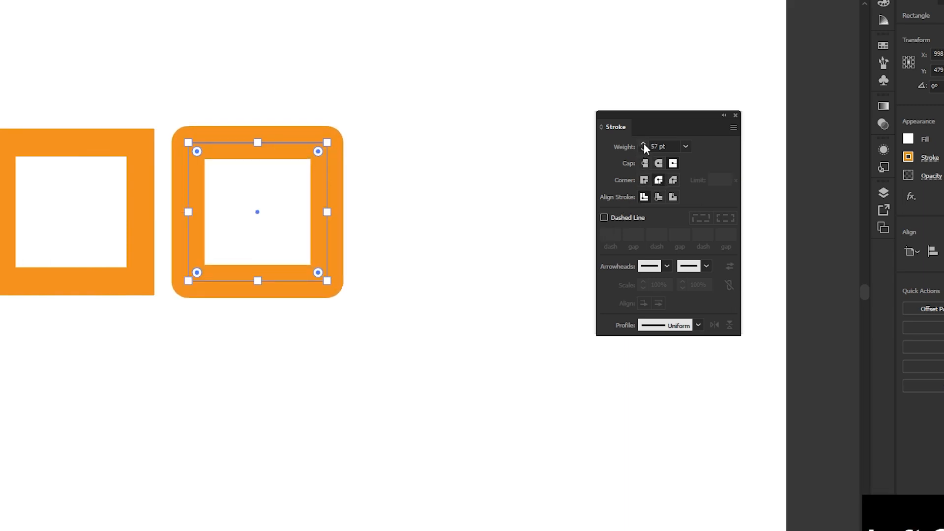
left_click(644, 144)
left_click(644, 143)
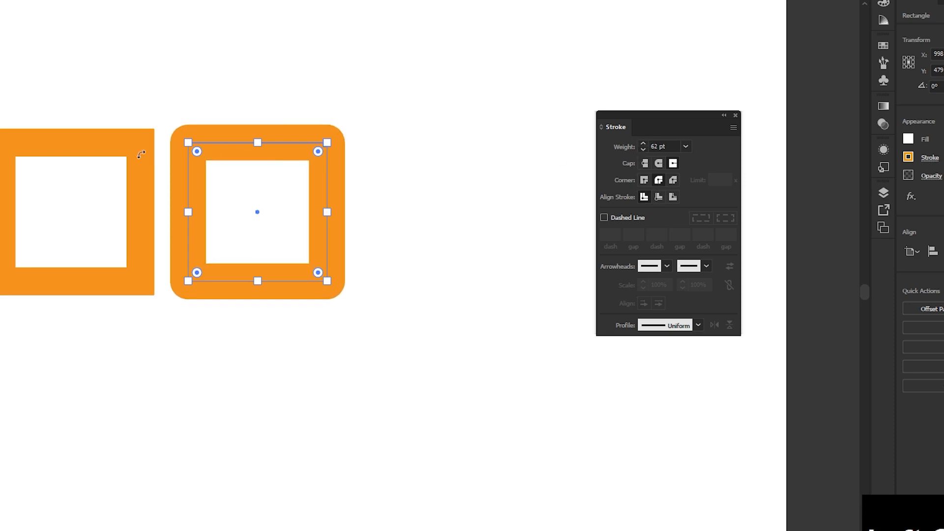
Step: Duplicate the round-join square to its right and give the new copy a bevel join
scroll(304, 163, "up", 2)
key("a")
scroll(354, 190, "right", 3)
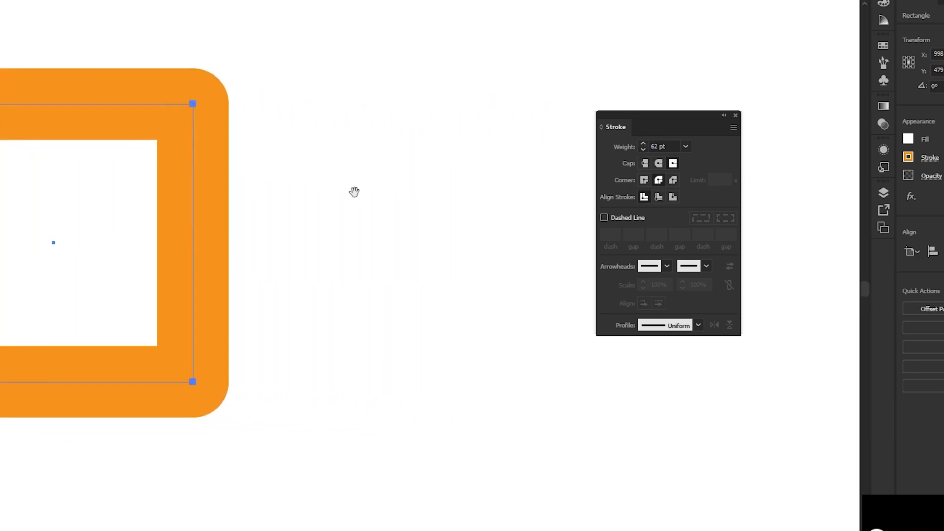
left_click(354, 189)
left_click_drag(2, 111, 327, 116)
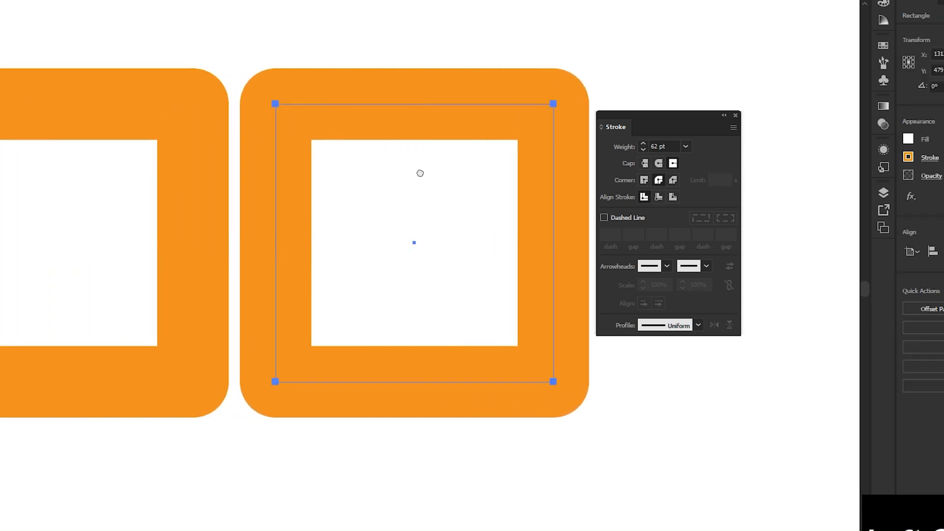
left_click_drag(420, 172, 375, 170)
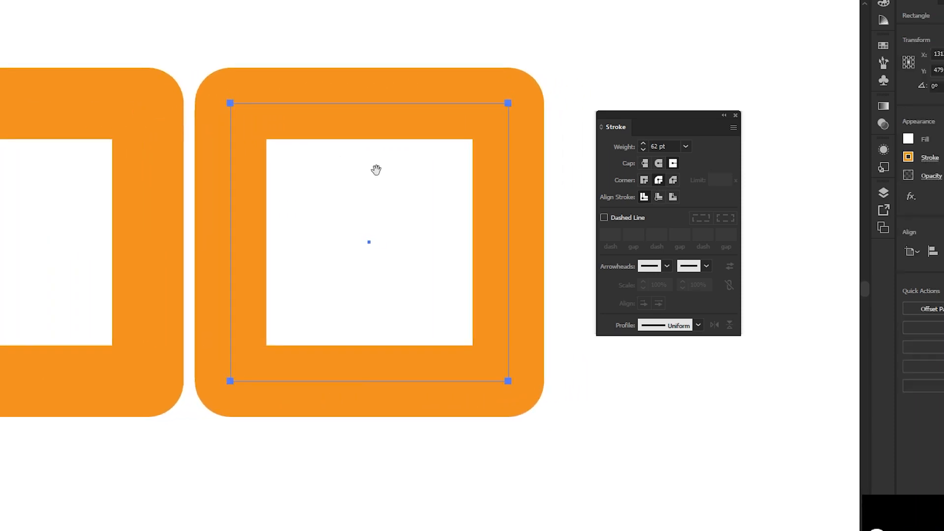
left_click(674, 181)
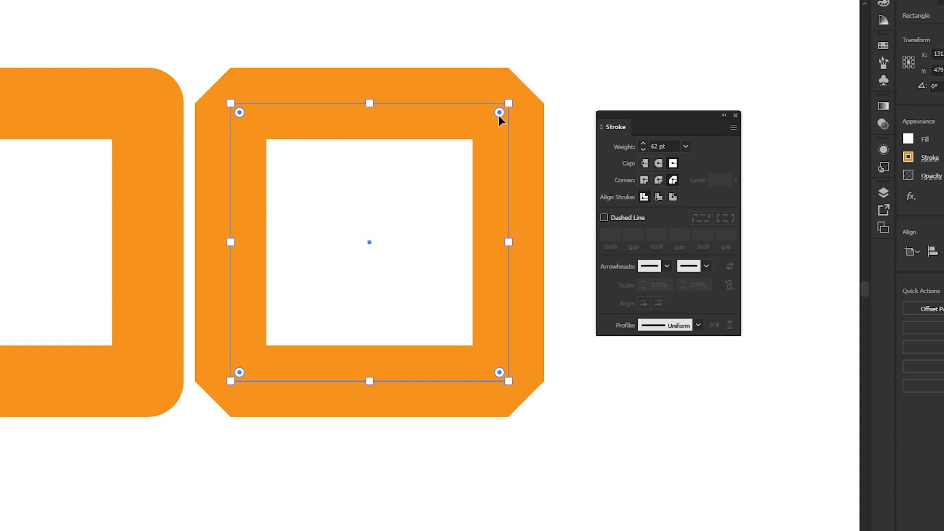
mouse_move(499, 113)
left_mouse_down()
mouse_move(438, 182)
mouse_move(354, 241)
mouse_move(364, 245)
mouse_move(406, 211)
mouse_move(527, 102)
left_mouse_up()
Step: Move all three squares together higher up on the artboard
scroll(521, 176, "down", 2)
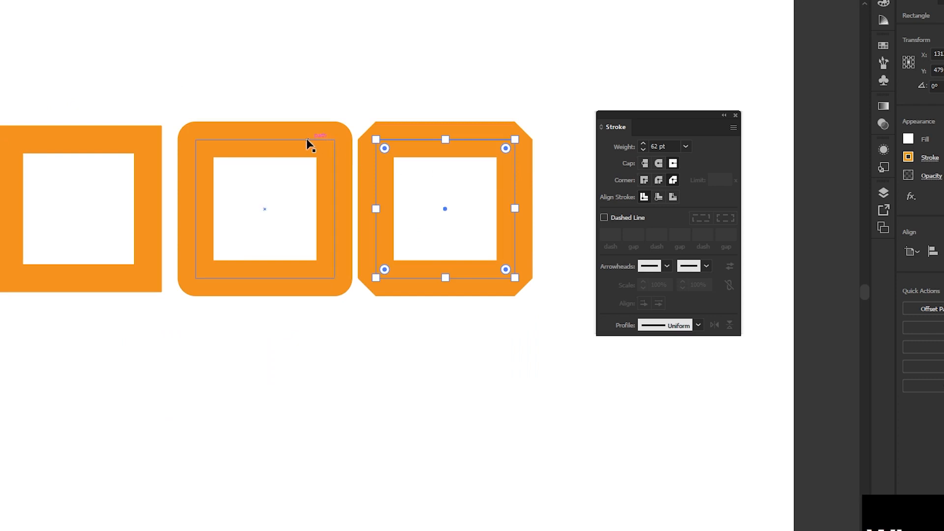
left_click_drag(449, 92, 50, 261)
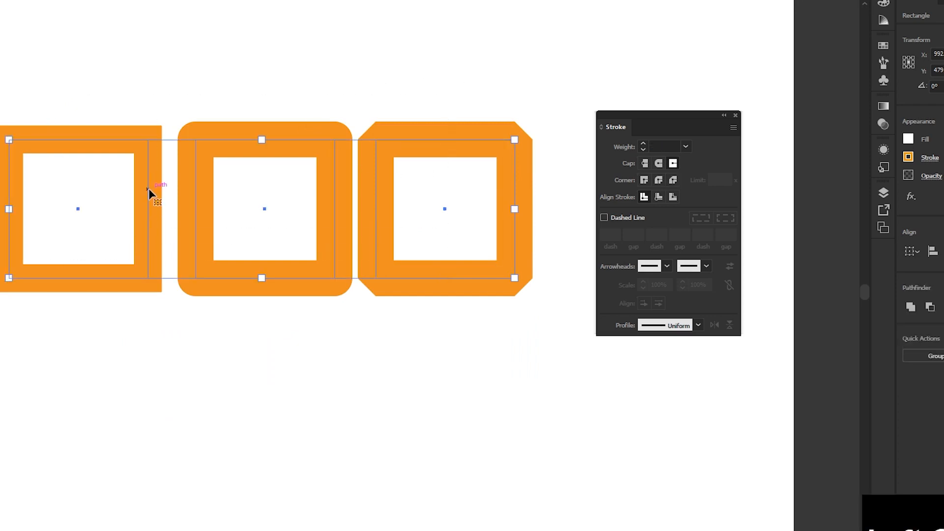
left_click_drag(149, 188, 168, 113)
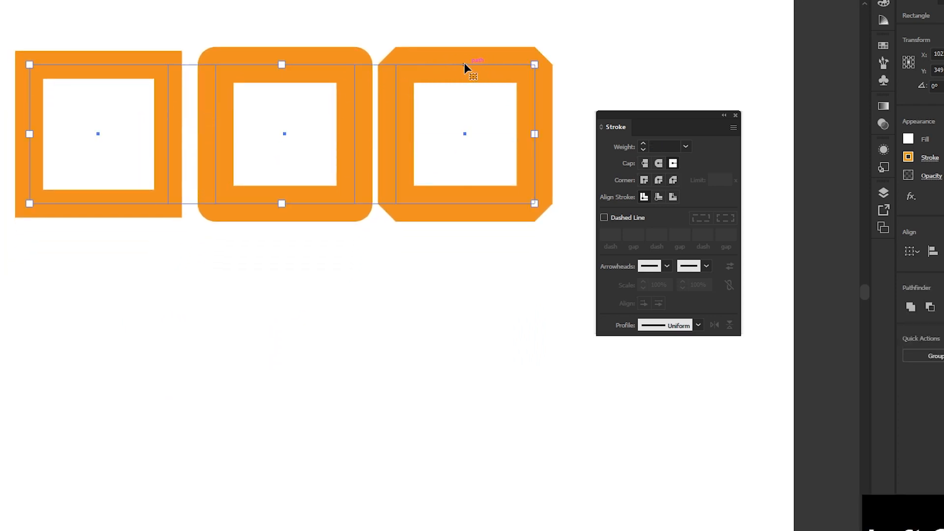
left_click(276, 229)
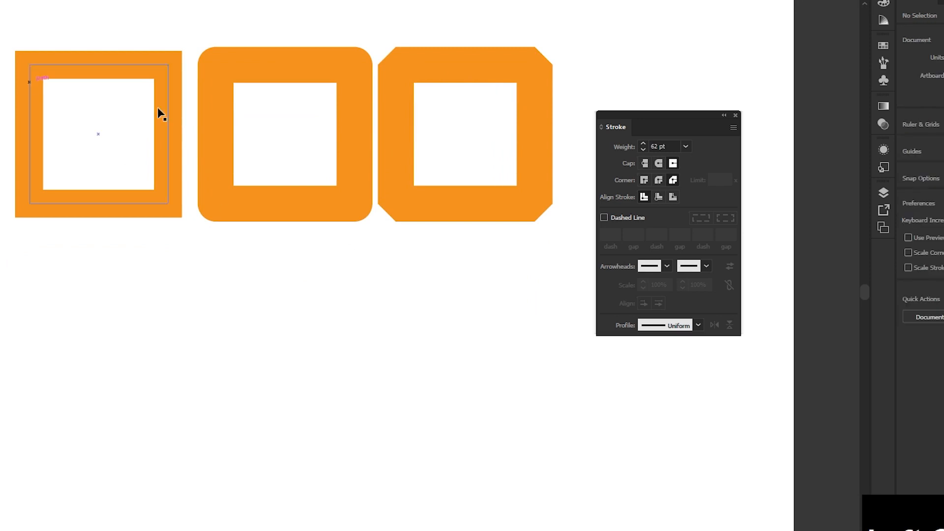
Step: Try a miter join on a new square drawn below the row, and delete that square
key("m")
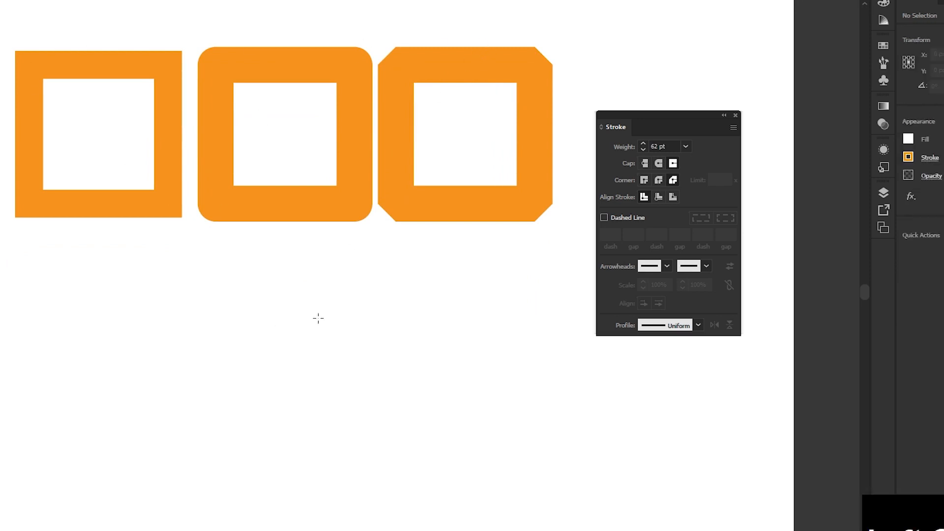
left_click_drag(316, 311, 488, 484)
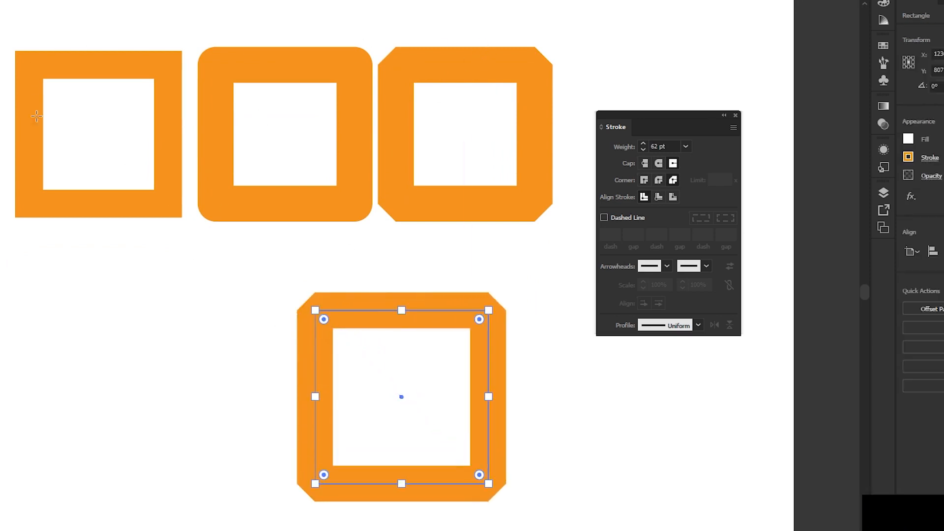
left_click_drag(415, 310, 406, 256)
left_click(645, 181)
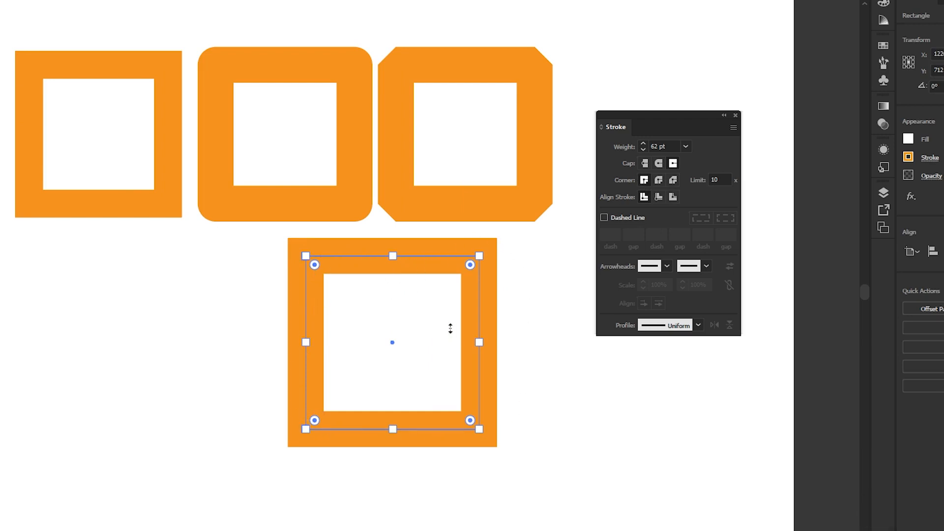
key("Delete")
Step: Set the corners of all three squares to a miter join
left_click_drag(565, 18, 114, 293)
left_click(644, 180)
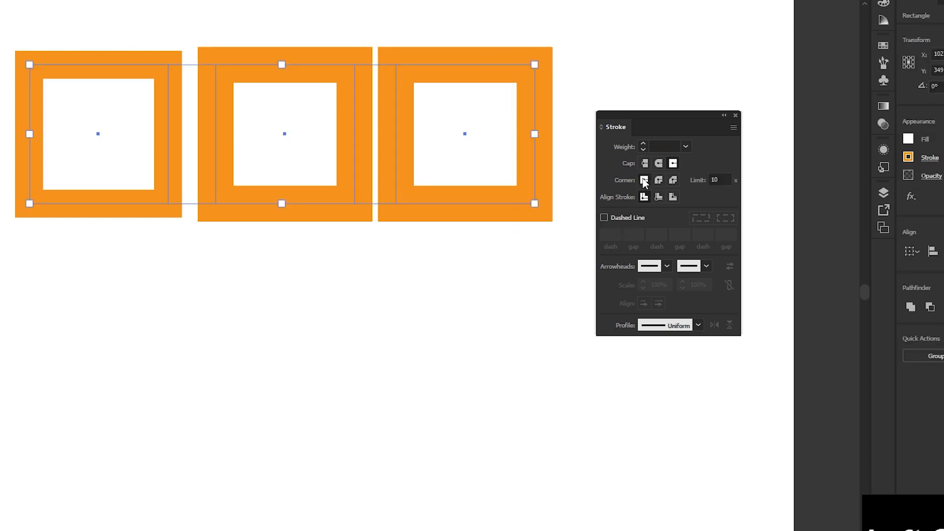
scroll(488, 253, "up", 4)
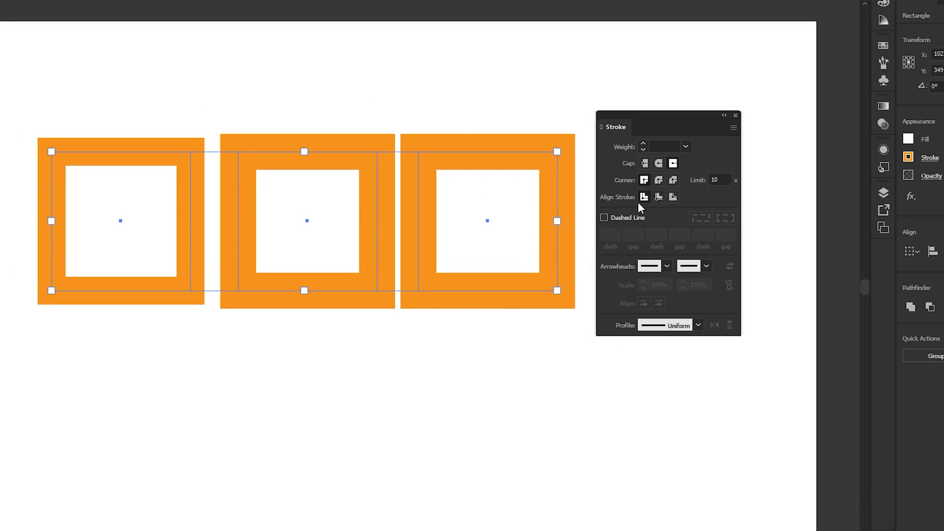
left_click(586, 197)
Step: Arrange the three squares in an evenly spaced row, each with a 48 pt stroke
left_click_drag(340, 152, 334, 152)
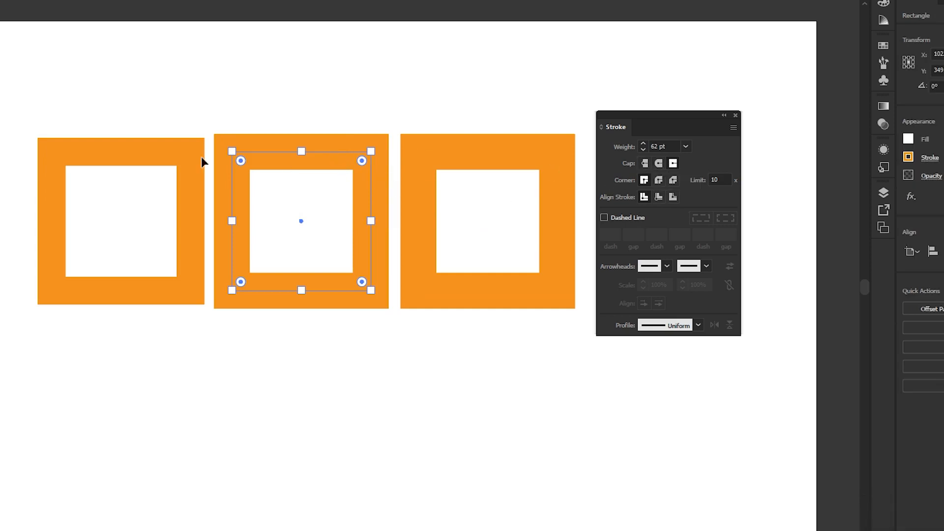
left_click_drag(181, 105, 93, 340)
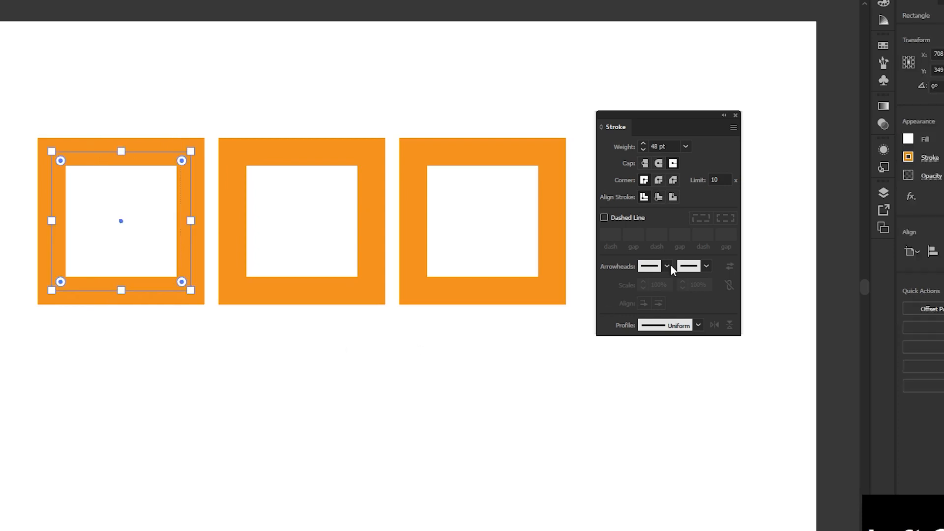
scroll(121, 192, "up", 3)
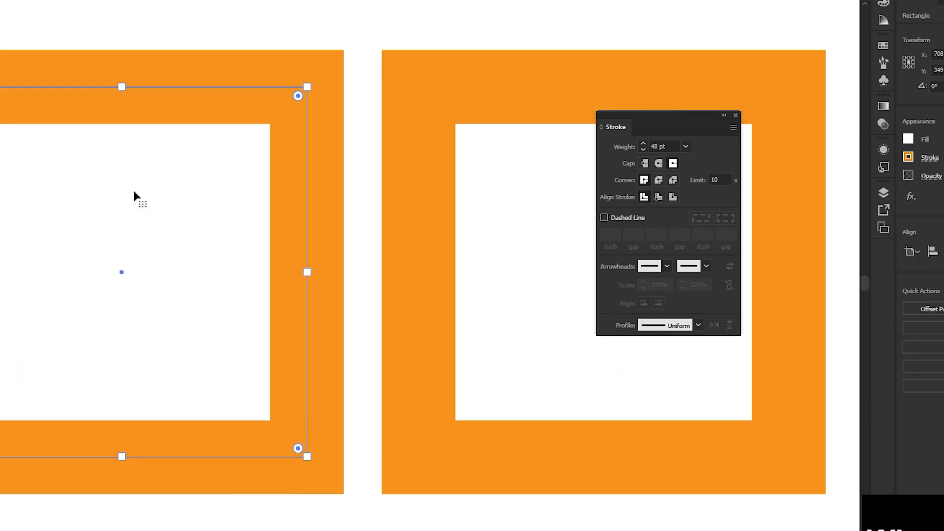
mouse_move(369, 171)
left_mouse_down()
mouse_move(447, 179)
mouse_move(483, 170)
left_mouse_up()
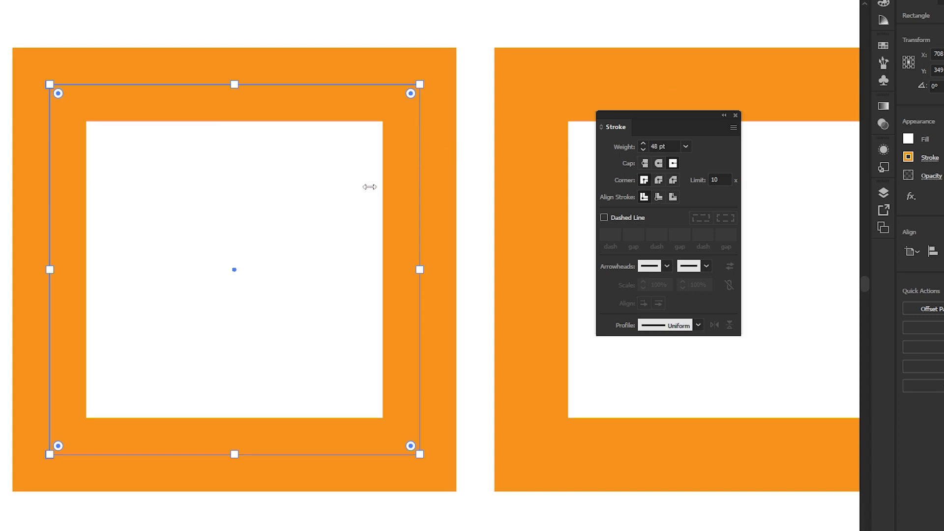
Step: Align the middle square's stroke to the inside of its path
left_click(476, 147)
left_click_drag(531, 166, 261, 176)
left_click_drag(341, 21, 435, 220)
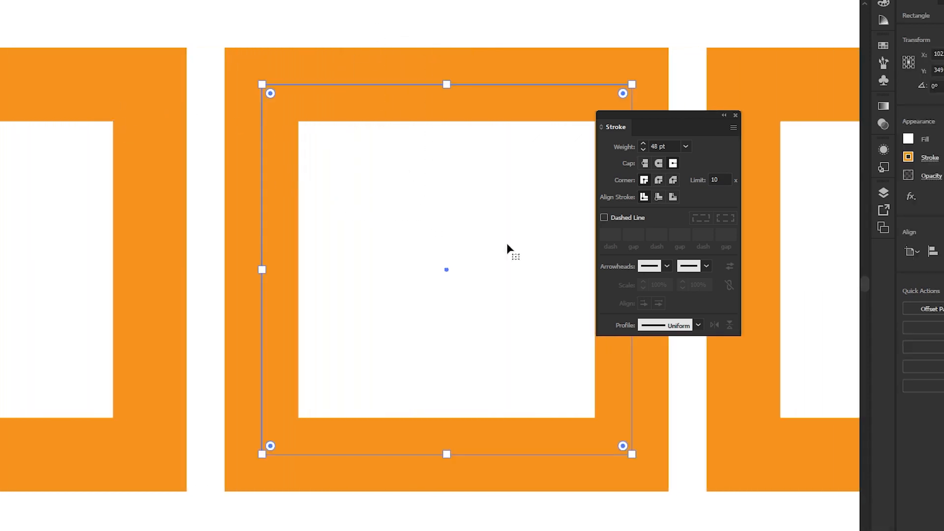
left_click(659, 198)
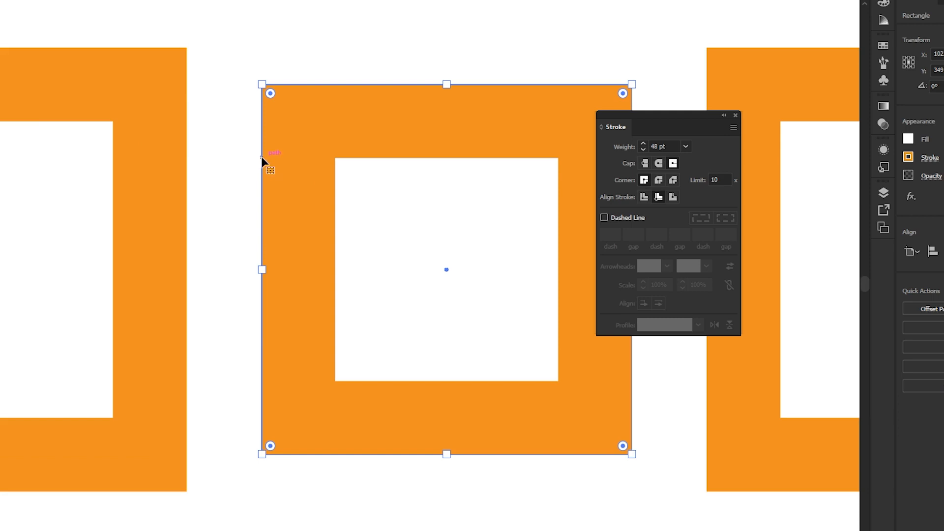
Step: Align the rightmost square's stroke to the outside of its path
key("space")
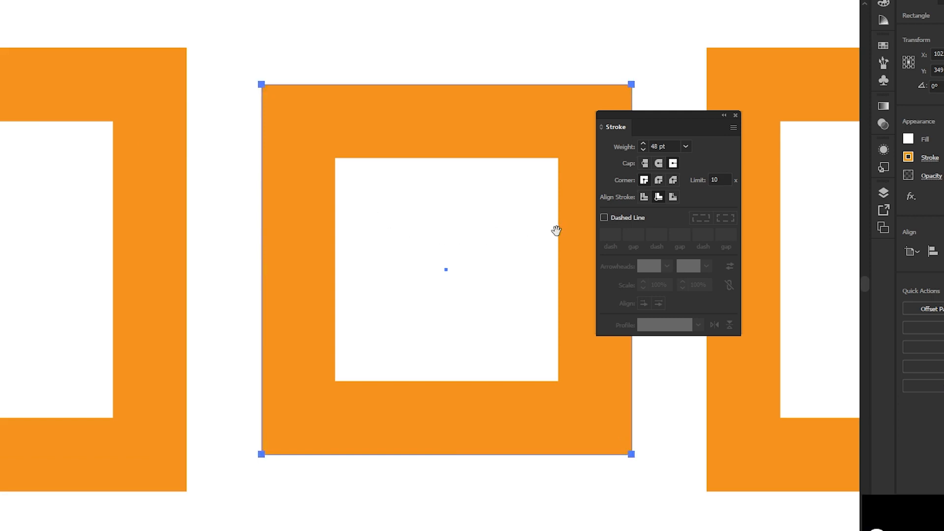
left_click_drag(554, 228, 156, 204)
left_click_drag(256, 148, 474, 260)
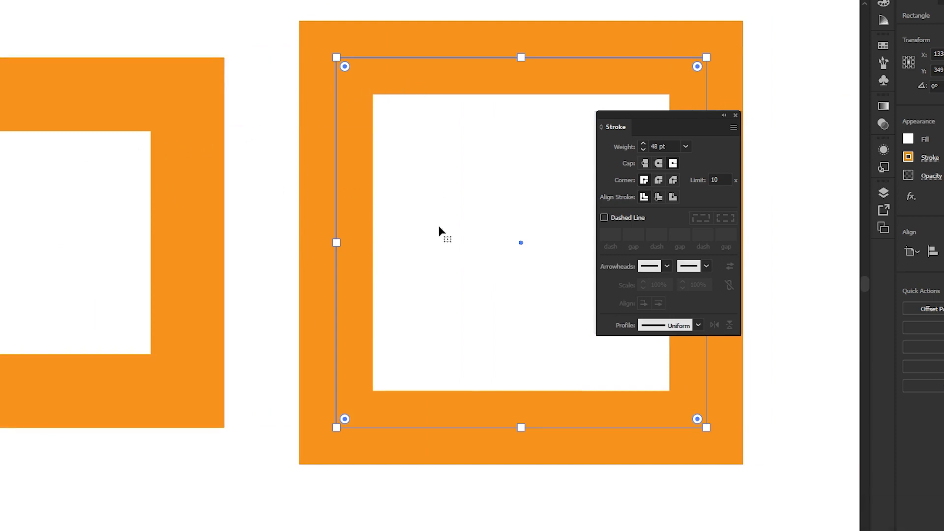
left_click(673, 197)
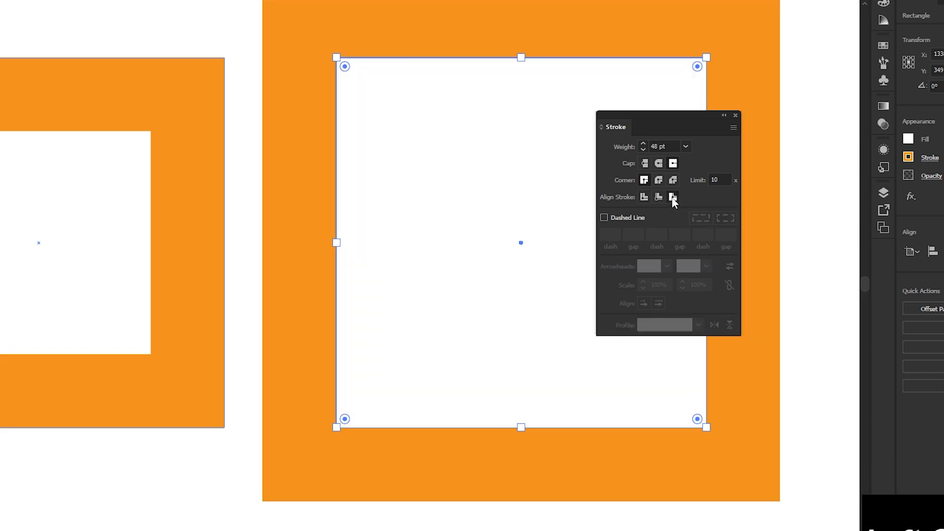
Step: Select the left, middle and right squares in turn to compare each path's position with its center, inside or outside stroke
scroll(520, 227, "down", 4)
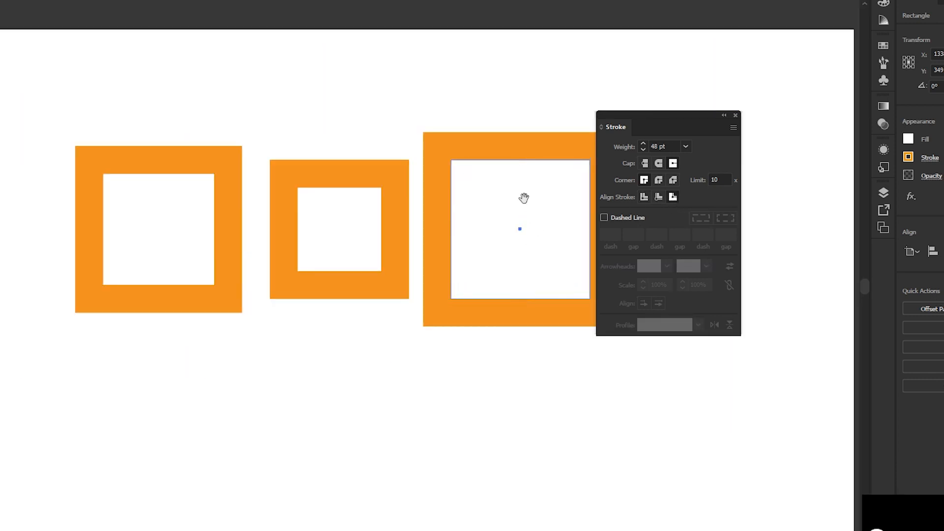
left_click_drag(487, 266, 472, 306)
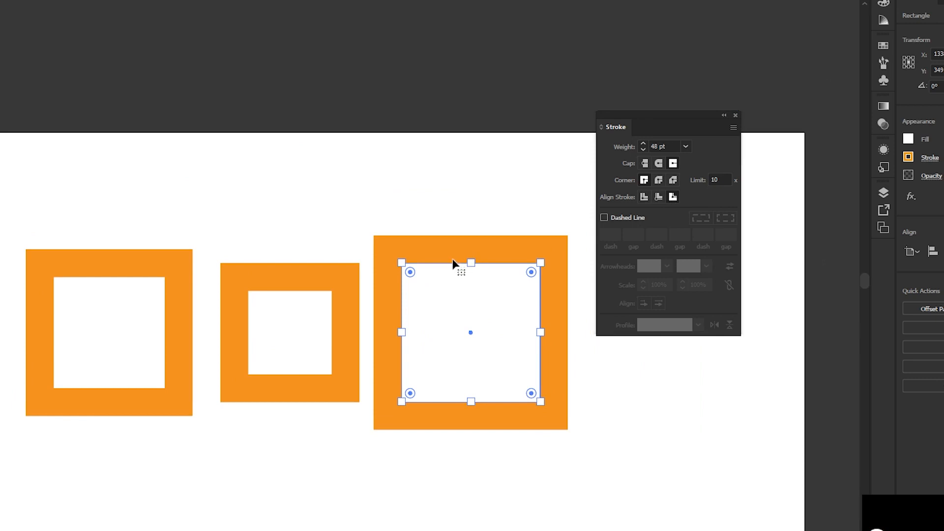
left_click(147, 264)
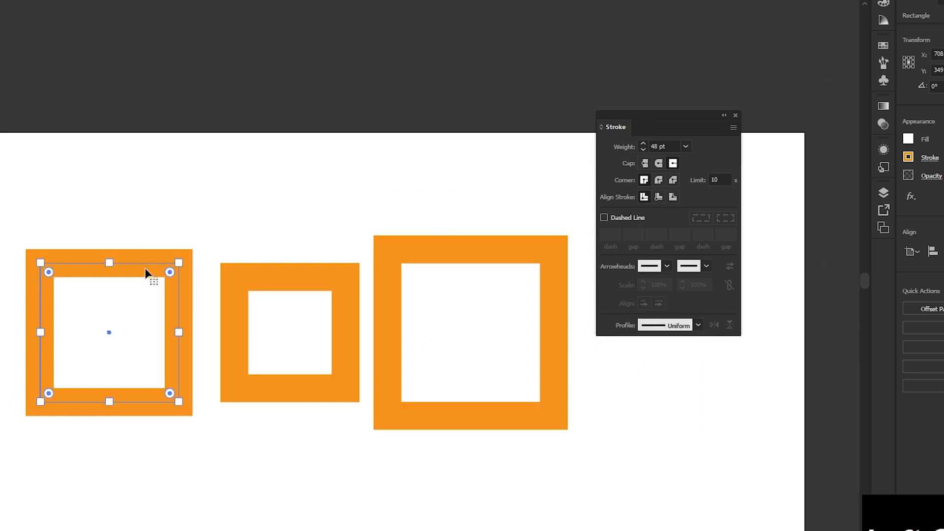
left_click(301, 321)
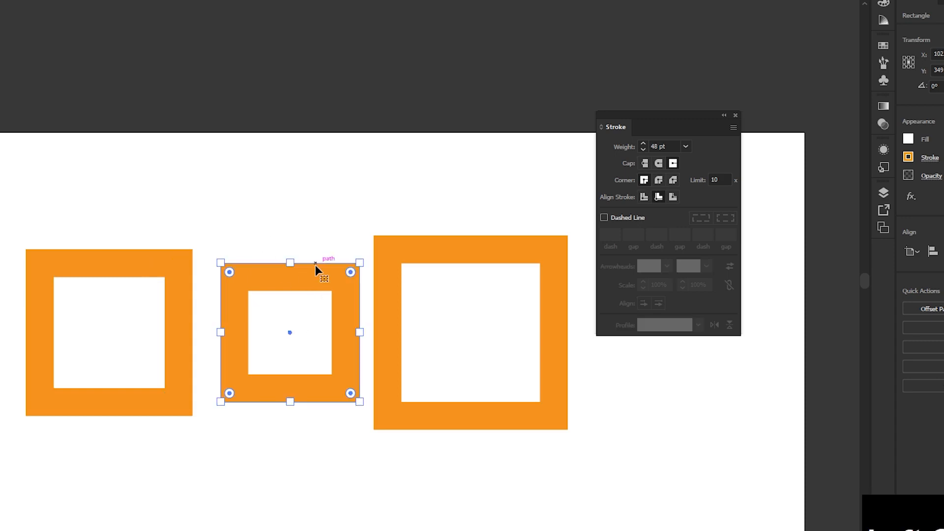
left_click_drag(442, 205, 492, 332)
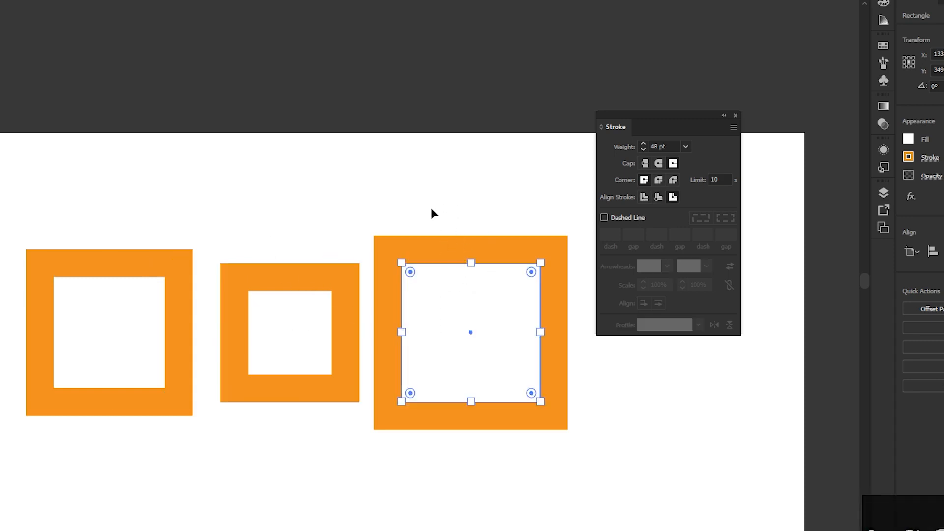
Step: Select all three squares, view their bare paths in Outline mode, then deselect them and return to the normal preview
left_click_drag(408, 186, 411, 110)
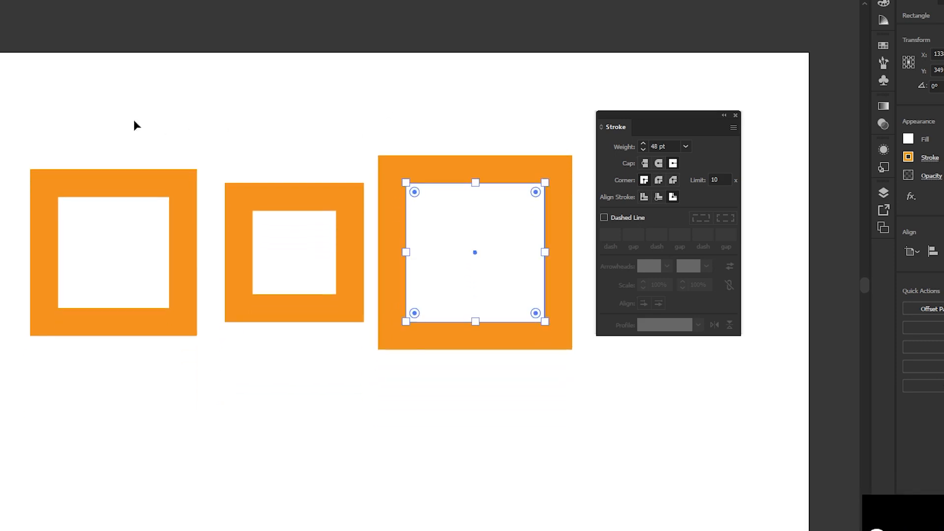
left_click_drag(49, 90, 560, 393)
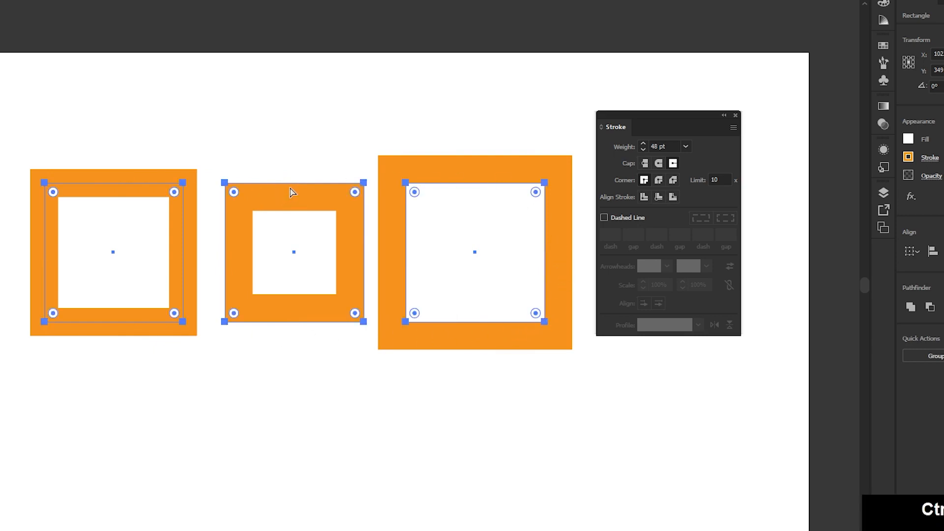
key("ctrl+y")
left_click(293, 152)
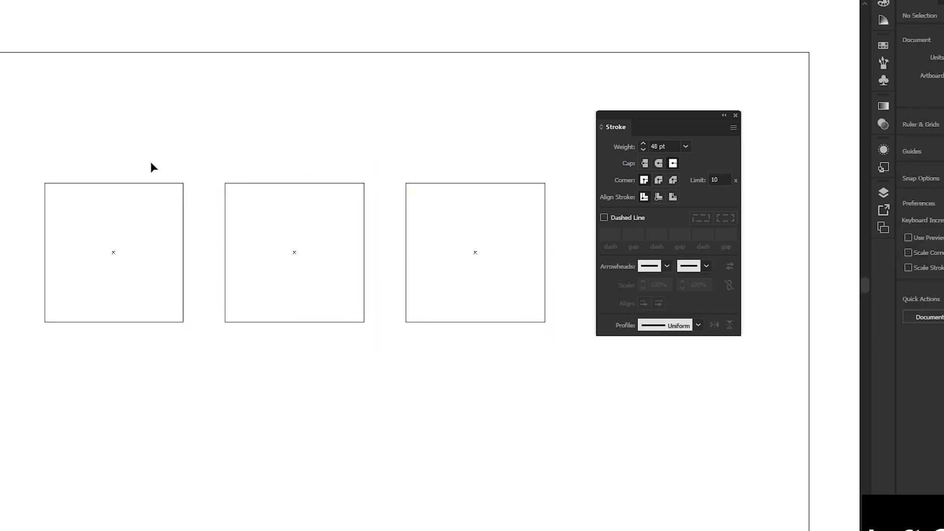
key("ctrl+y")
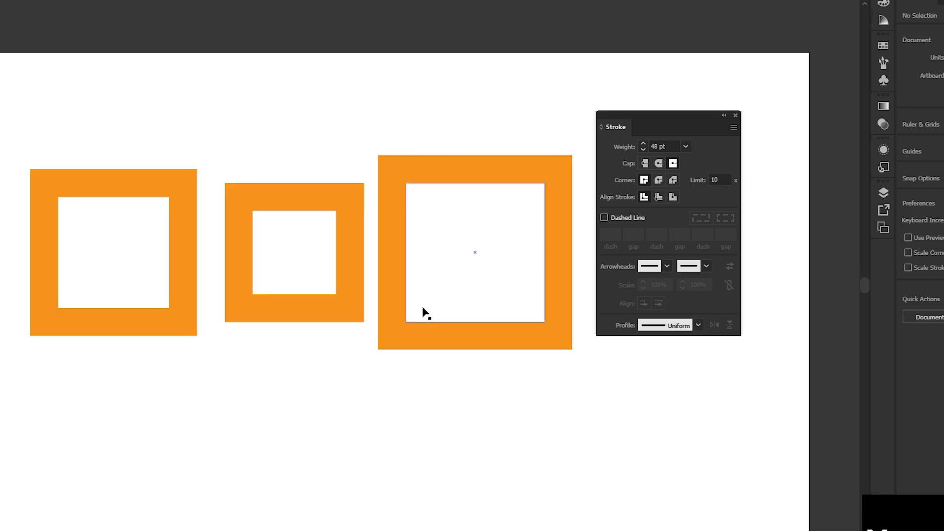